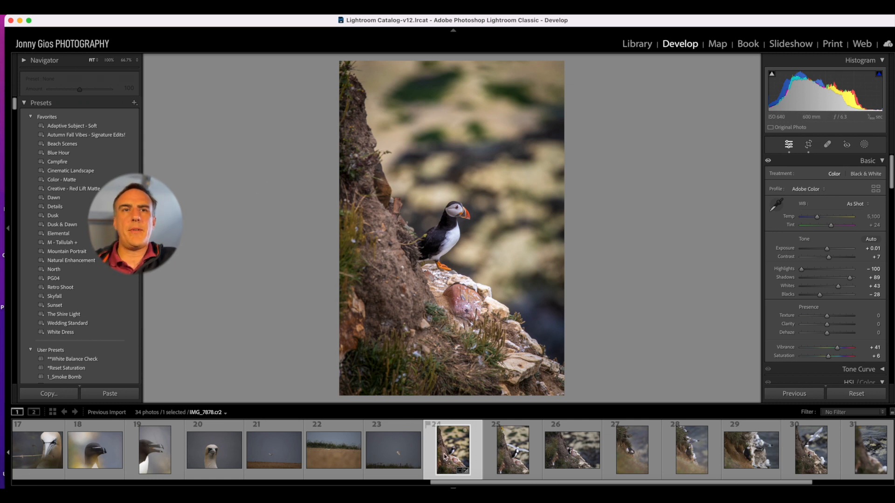
Open the first photo, IMG_6888.cr2, and examine its capture date, dimensions and exposure details in the info overlay
{"action": "left_click_drag", "start_coordinate": [487, 483], "coordinate": [66, 471]}
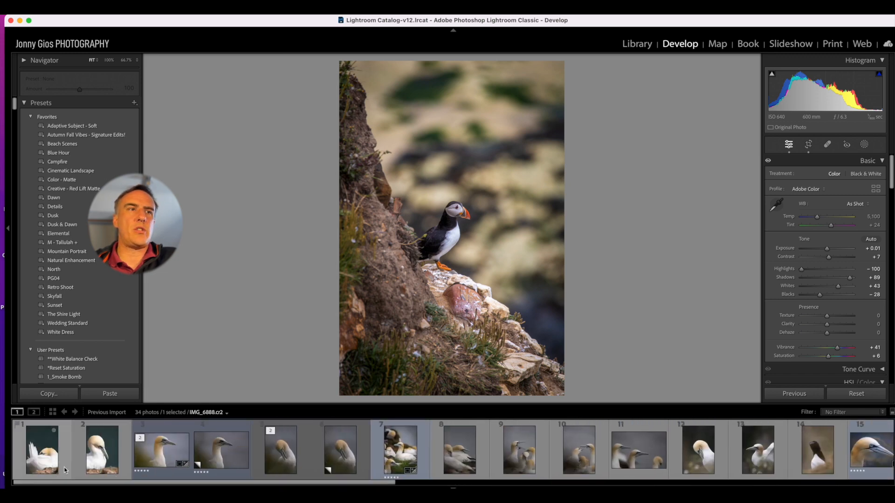
{"action": "left_click", "coordinate": [46, 444]}
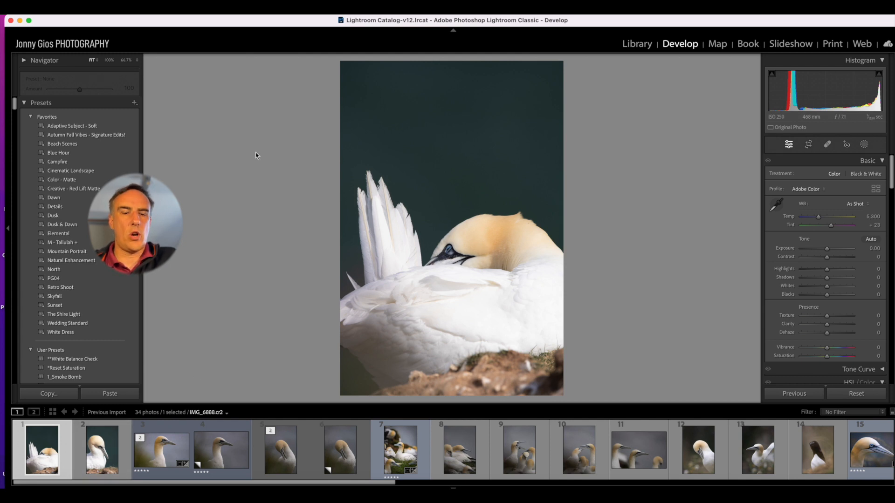
{"action": "key", "text": "i"}
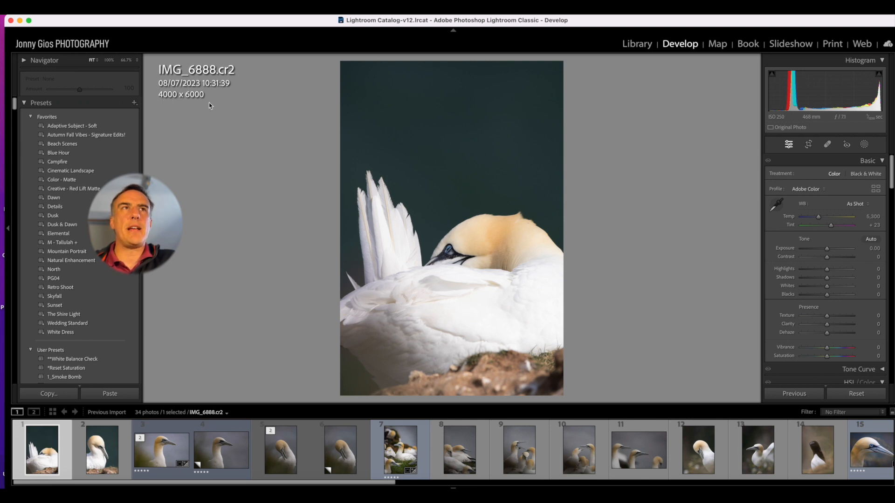
{"action": "key", "text": "i"}
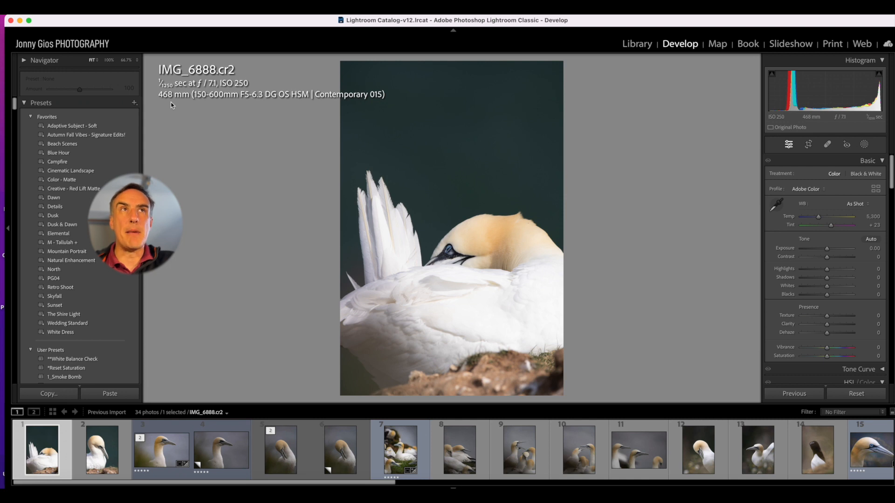
{"action": "key", "text": "i"}
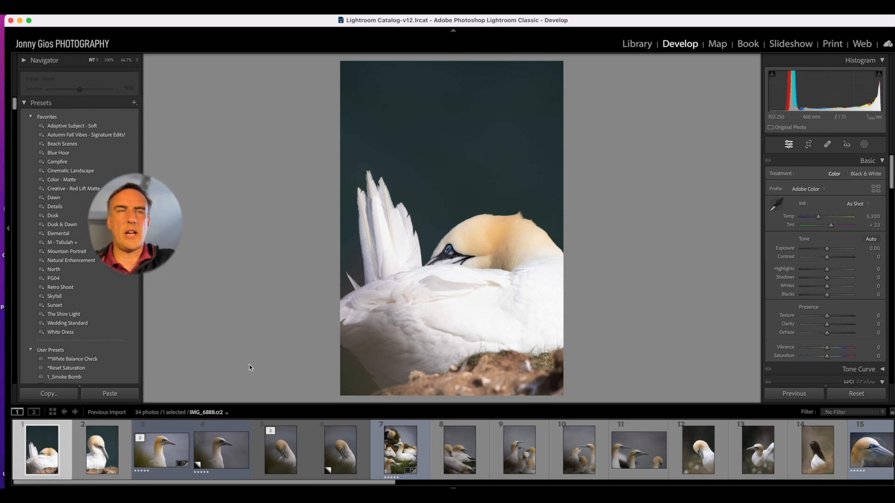
{"action": "key", "text": "i"}
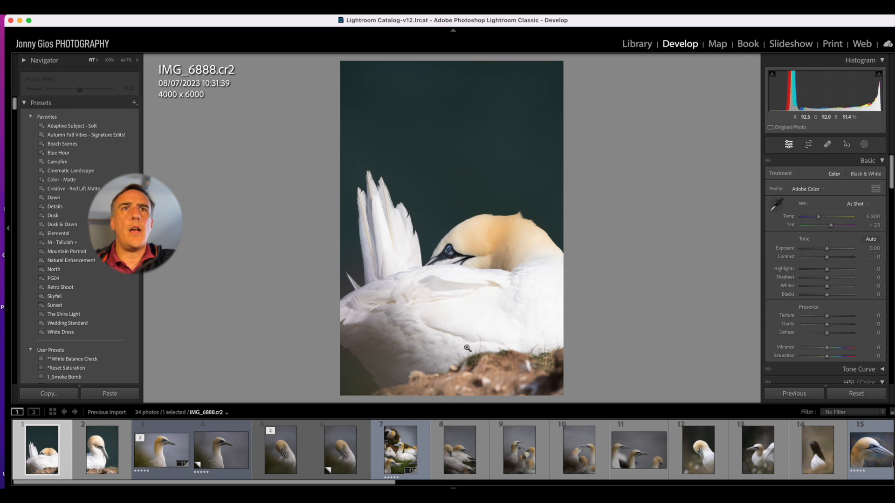
{"action": "key", "text": "i"}
{"action": "key", "text": "i"}
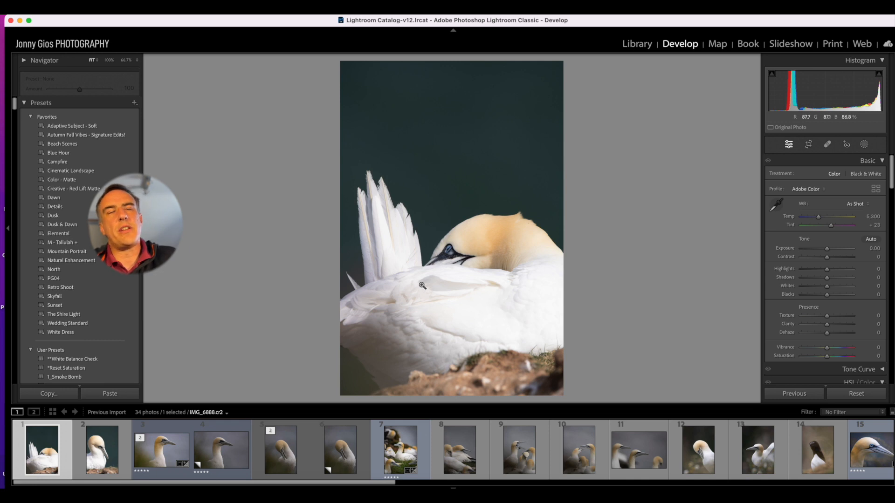
Compare the edited gannet portrait IMG_7132.cr2 with its unedited virtual copy and inspect the crop applied to the edited version
{"action": "left_click", "coordinate": [106, 429]}
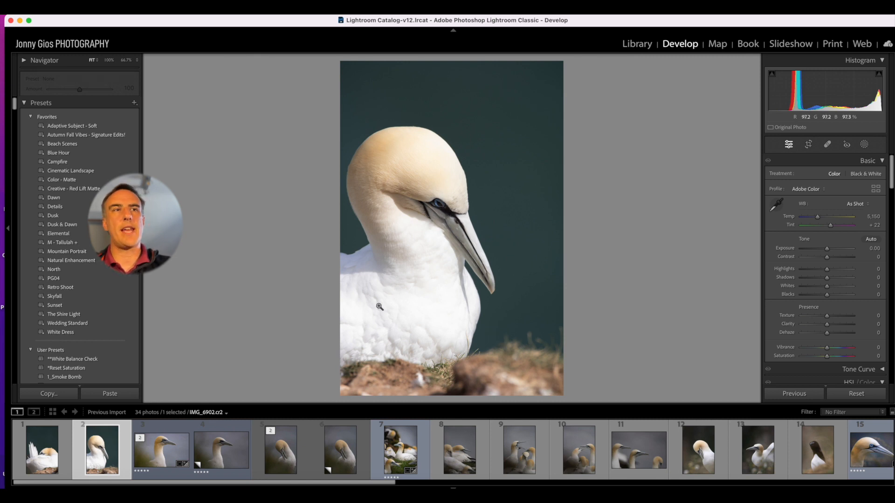
{"action": "key", "text": "Right"}
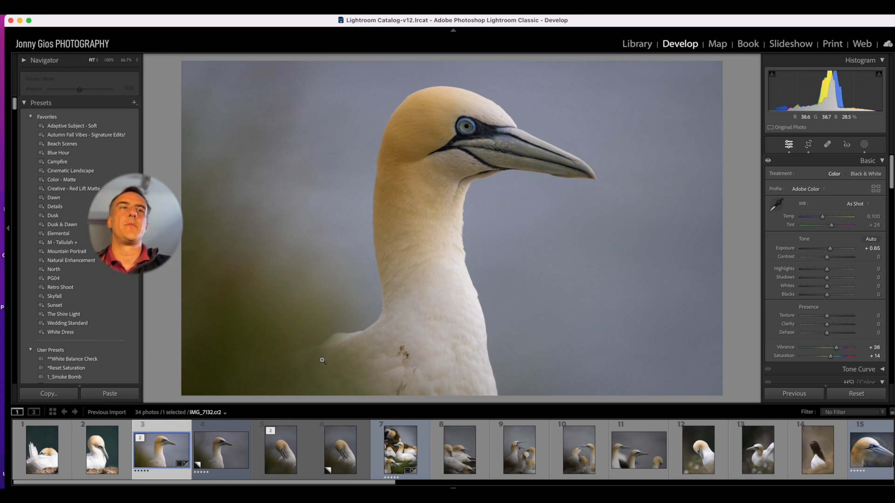
{"action": "key", "text": "Right"}
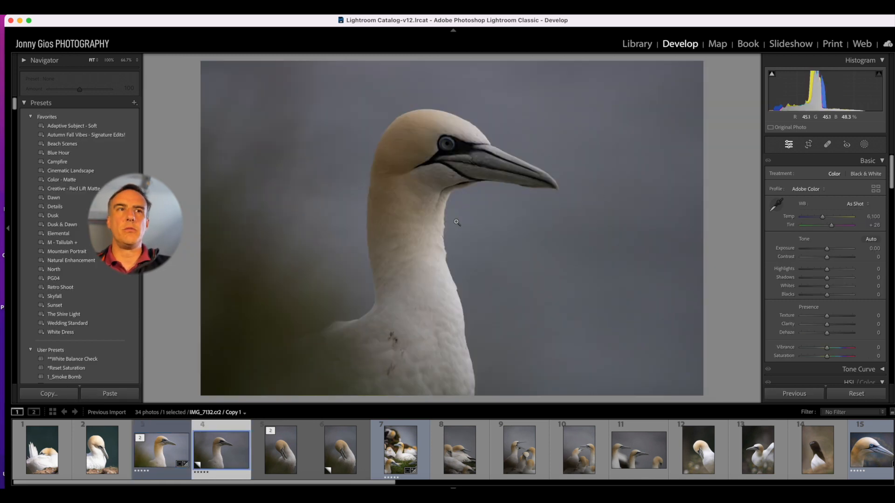
{"action": "key", "text": "Left"}
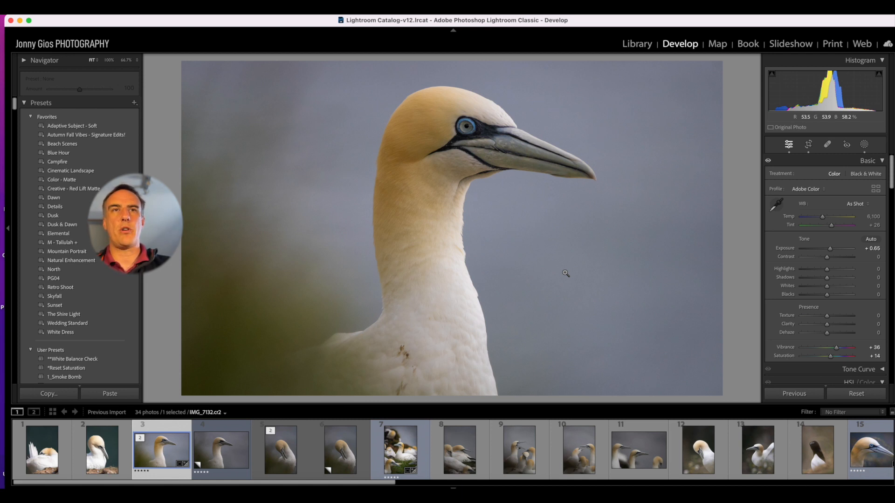
{"action": "left_click", "coordinate": [212, 455]}
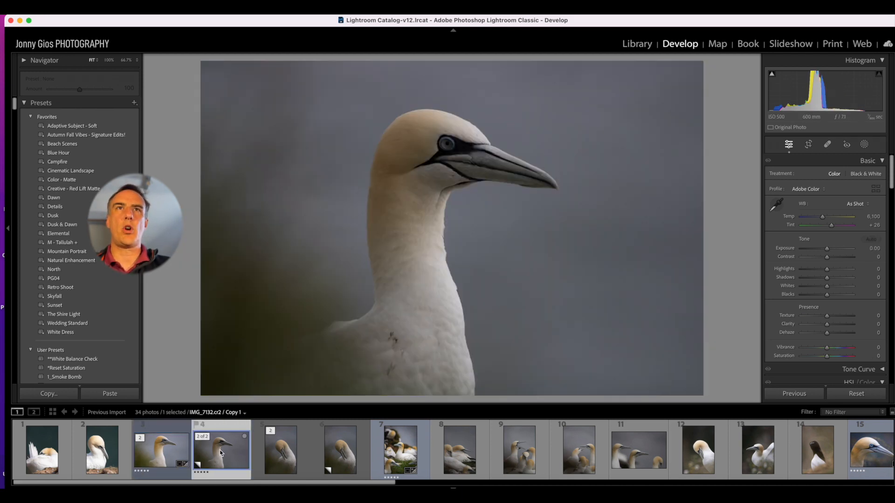
{"action": "left_click", "coordinate": [160, 461]}
{"action": "left_click", "coordinate": [808, 146]}
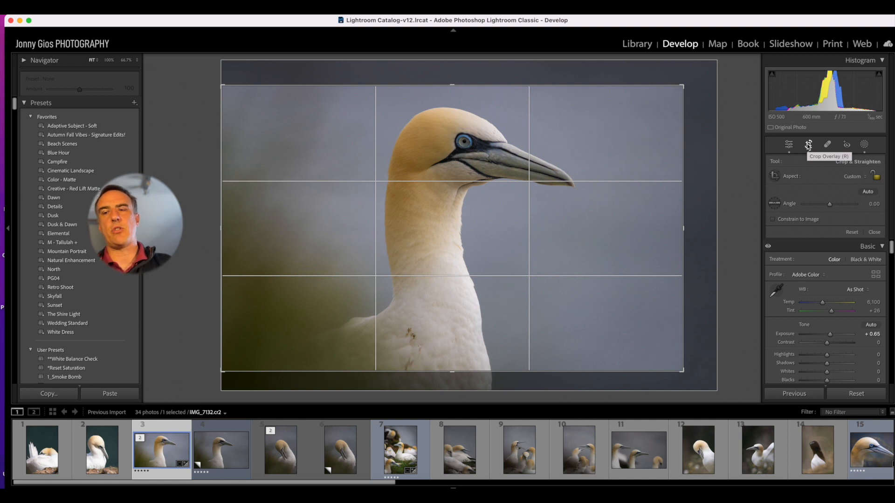
{"action": "left_click", "coordinate": [809, 145]}
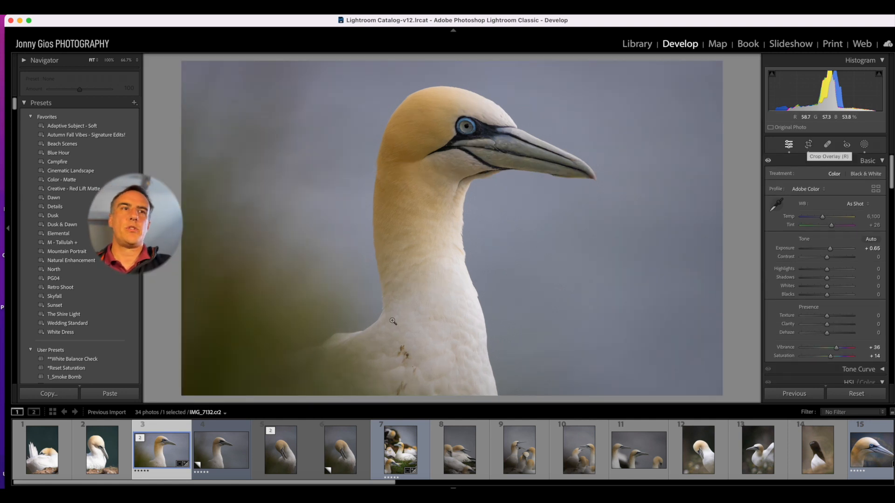
On the gannet colony photo IMG_7244.cr2, reduce Vibrance to +32 and crop slightly off the upper edge
{"action": "left_click", "coordinate": [400, 449]}
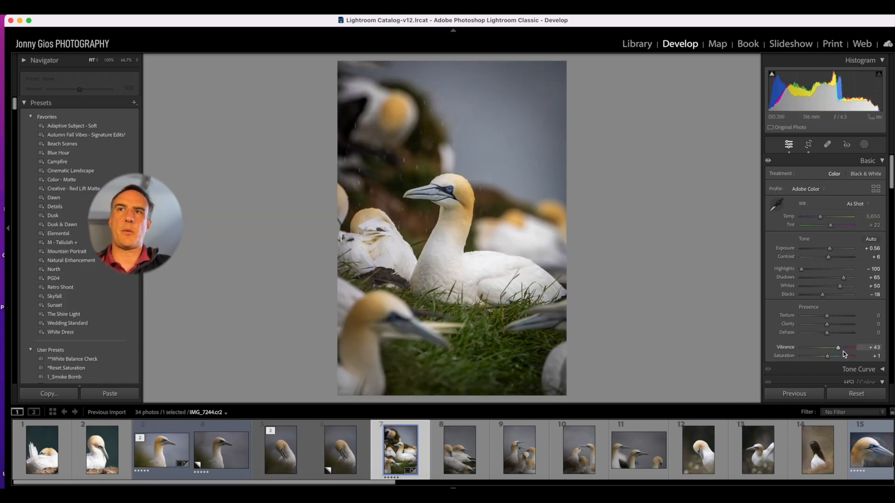
{"action": "left_click_drag", "start_coordinate": [844, 354], "coordinate": [838, 353]}
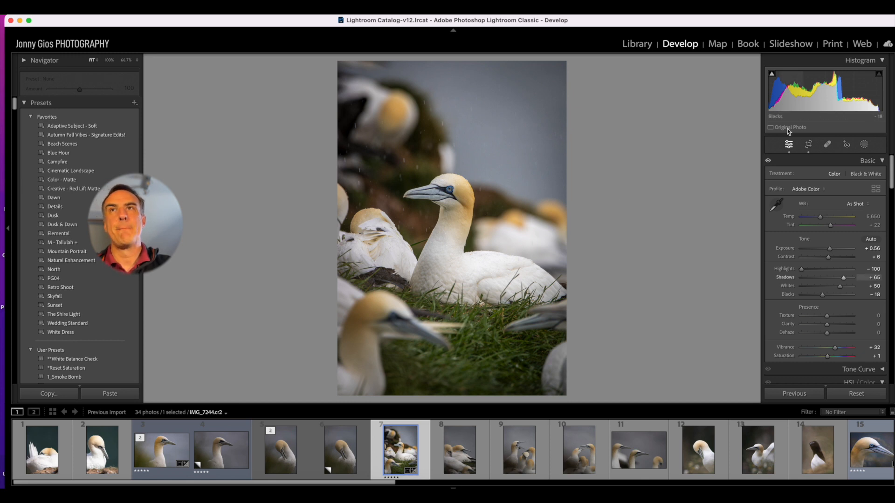
{"action": "left_click", "coordinate": [808, 144]}
{"action": "left_click_drag", "start_coordinate": [451, 82], "coordinate": [452, 87]}
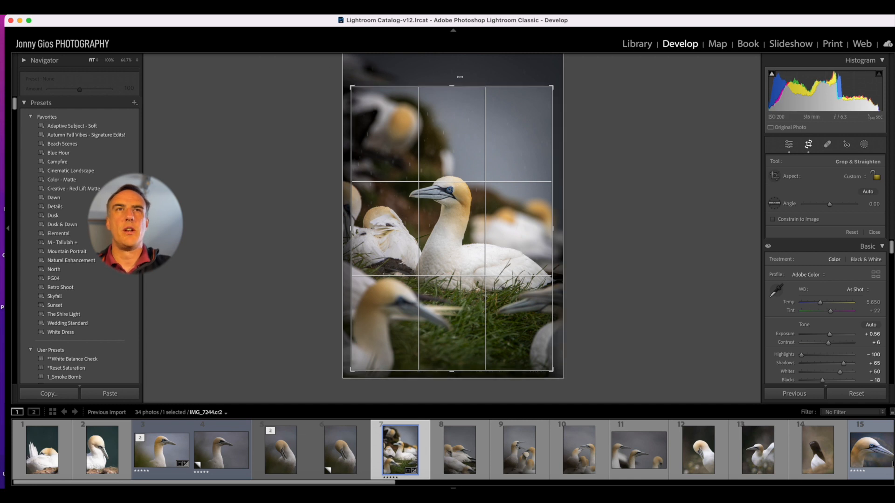
{"action": "key", "text": "Return"}
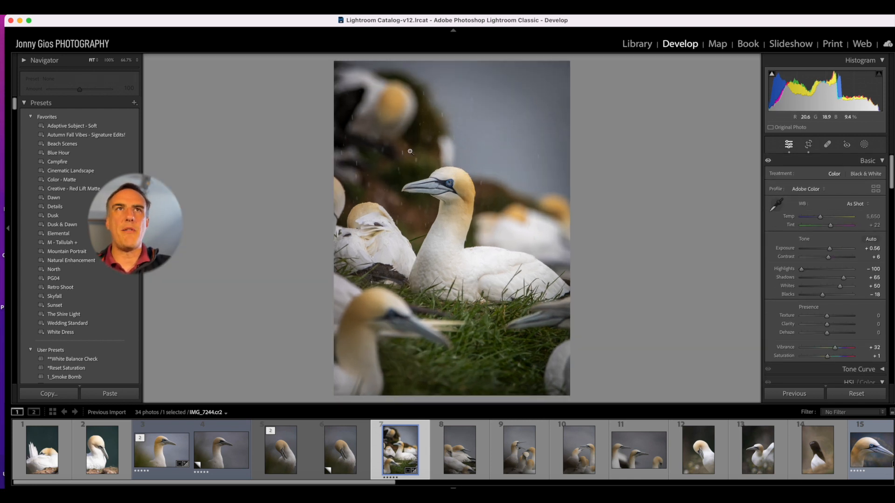
Reduce the photo's Vibrance to +26 and raise Shadows to +95
{"action": "left_click_drag", "start_coordinate": [836, 348], "coordinate": [834, 349]}
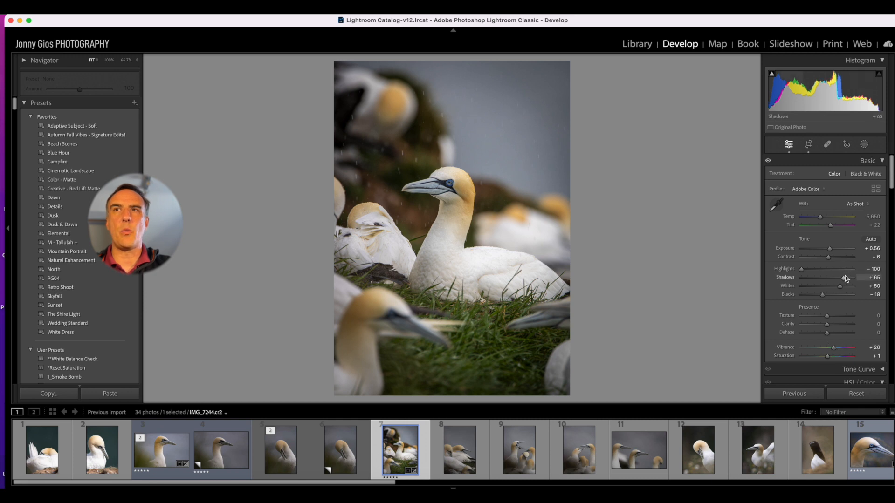
{"action": "left_click_drag", "start_coordinate": [844, 277], "coordinate": [852, 280]}
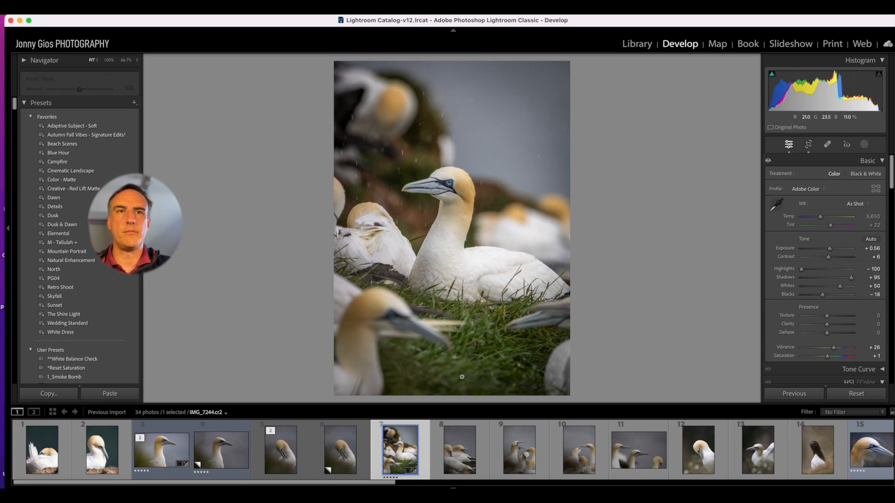
Look through the unedited gannet photos from IMG_7265.cr2 to IMG_7478.cr2, examining each composition
{"action": "left_click", "coordinate": [460, 462]}
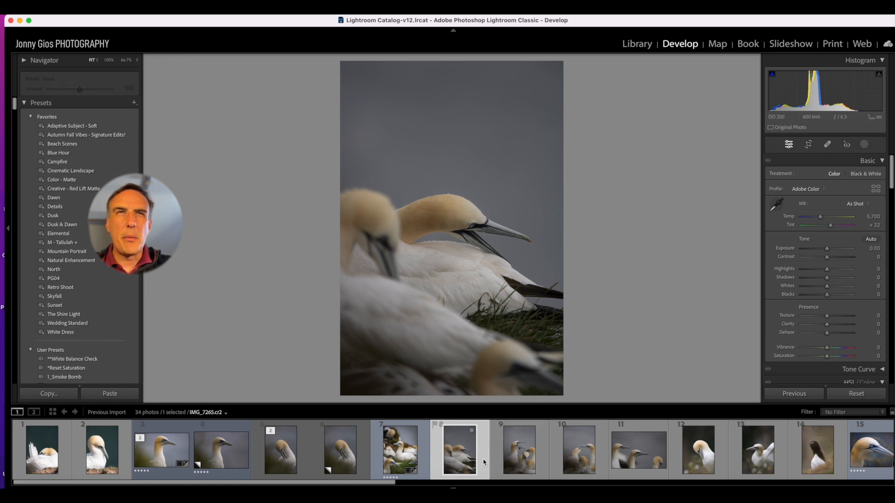
{"action": "left_click", "coordinate": [493, 466]}
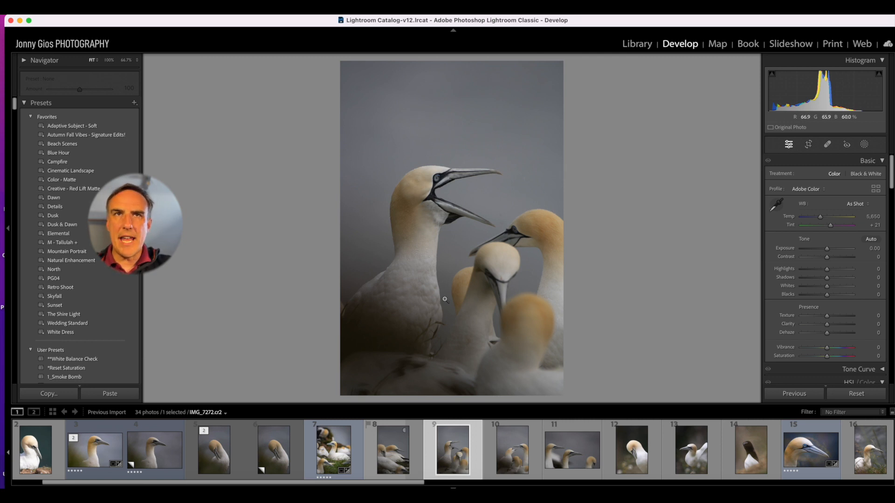
{"action": "left_click", "coordinate": [524, 431]}
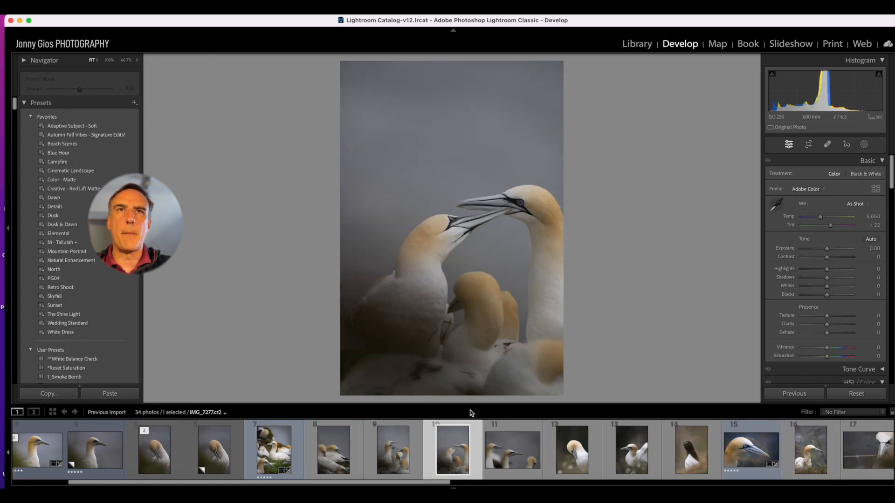
{"action": "key", "text": "Right"}
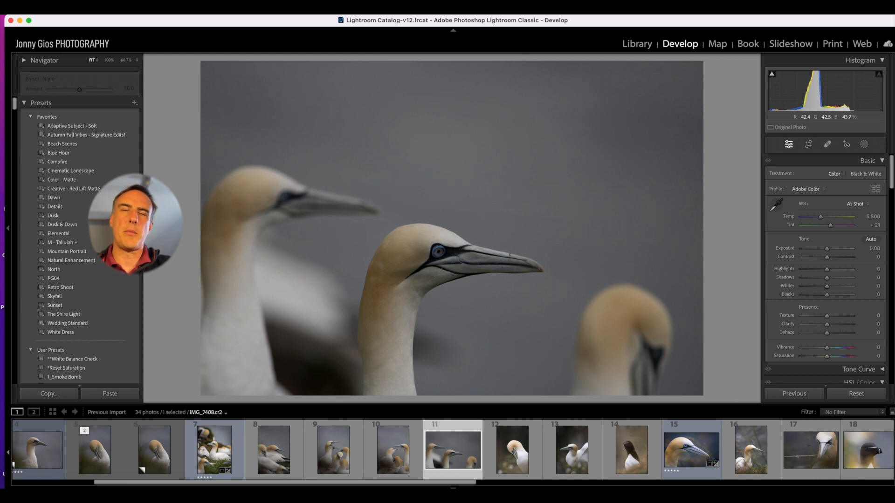
{"action": "key", "text": "Right"}
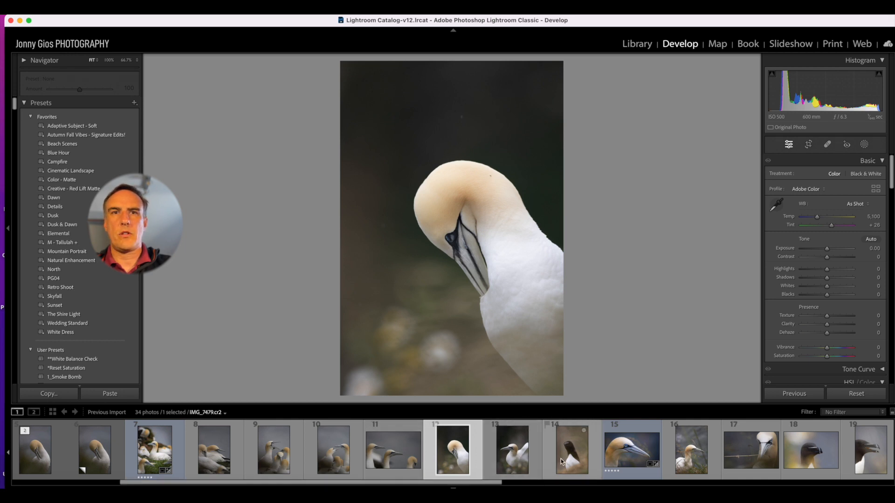
{"action": "scroll", "coordinate": [490, 449], "scroll_direction": "down", "scroll_amount": 3}
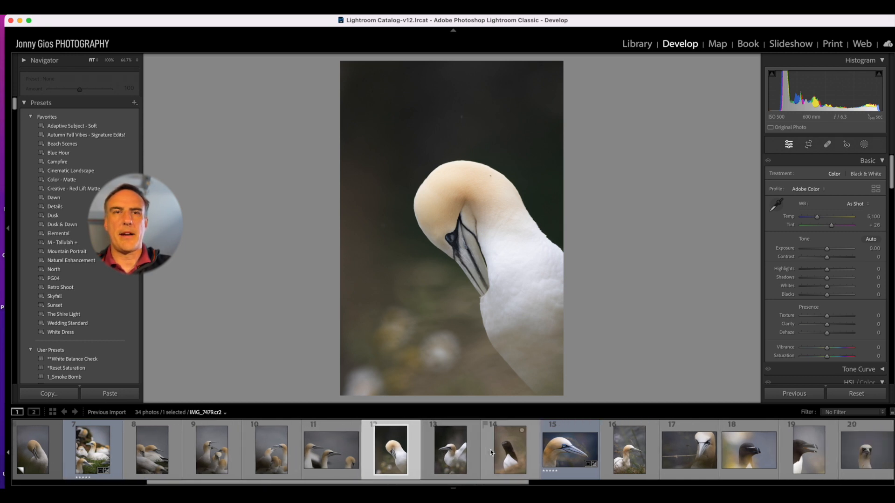
{"action": "scroll", "coordinate": [490, 452], "scroll_direction": "down", "scroll_amount": 2}
{"action": "left_click", "coordinate": [403, 468]}
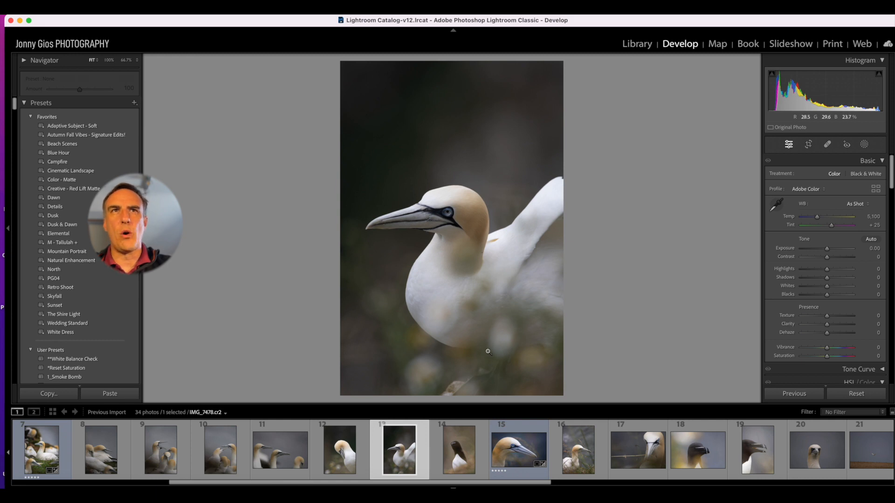
Create a virtual copy of the edited gannet close-up IMG_7507.cr2 and reset all its develop settings
{"action": "left_click", "coordinate": [511, 449]}
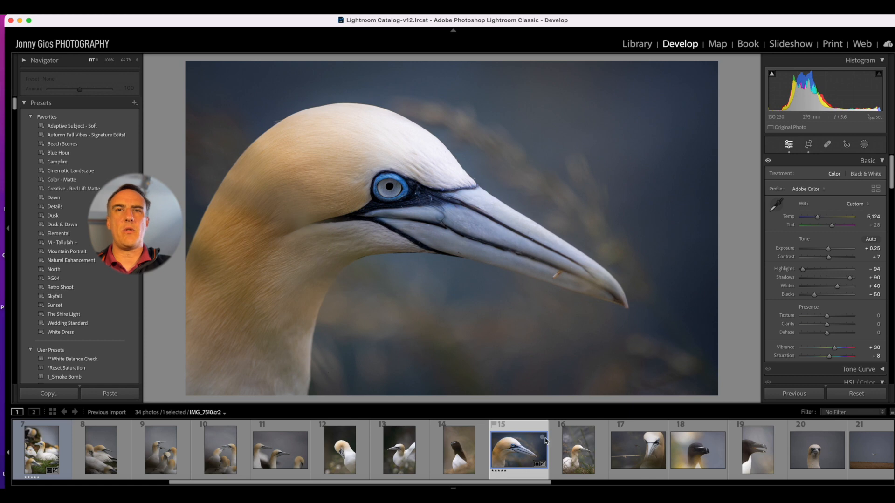
{"action": "right_click", "coordinate": [513, 449]}
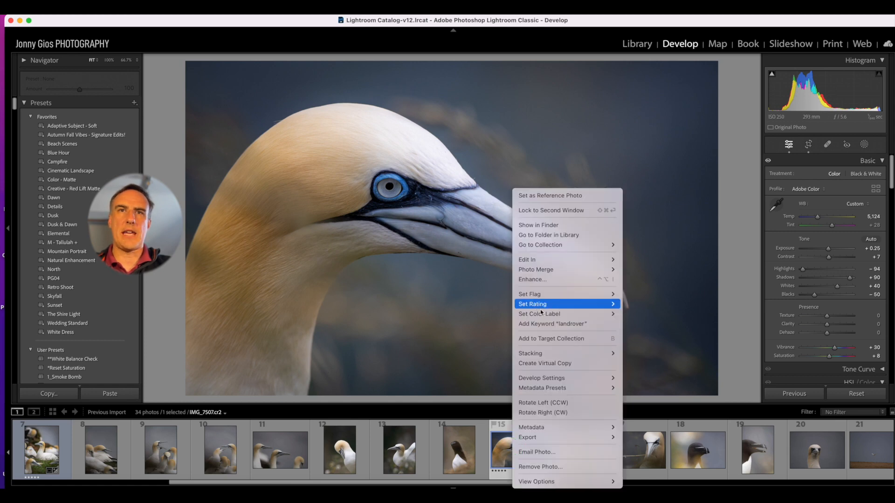
{"action": "left_click", "coordinate": [557, 363]}
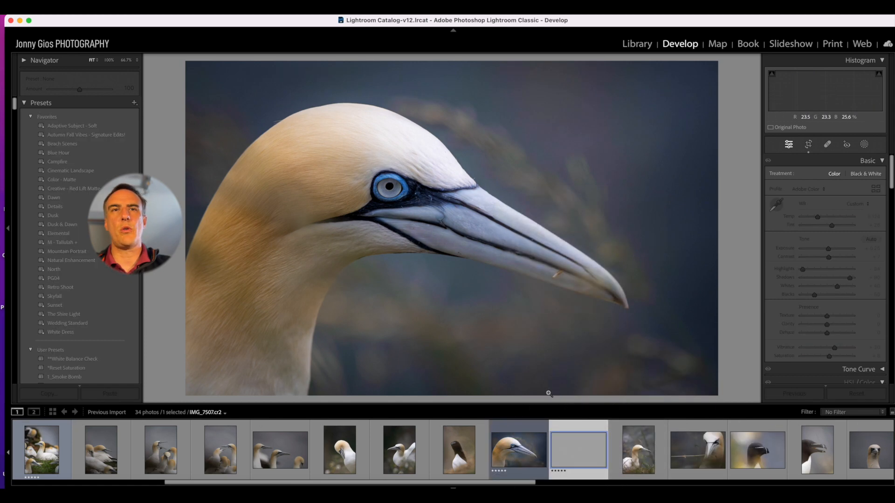
{"action": "left_click", "coordinate": [869, 394]}
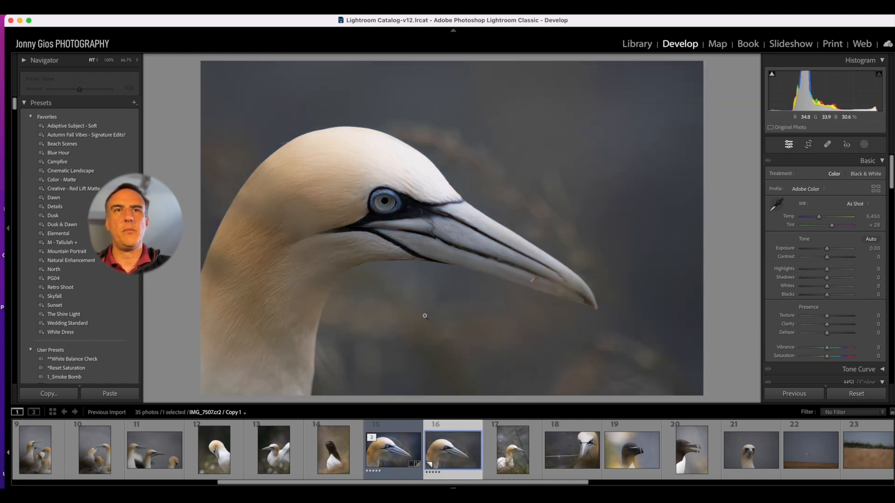
Review the edited original of the gannet close-up and its tone settings, and view the following photos IMG_7510.cr2 and IMG_7521.cr2
{"action": "left_click", "coordinate": [397, 461]}
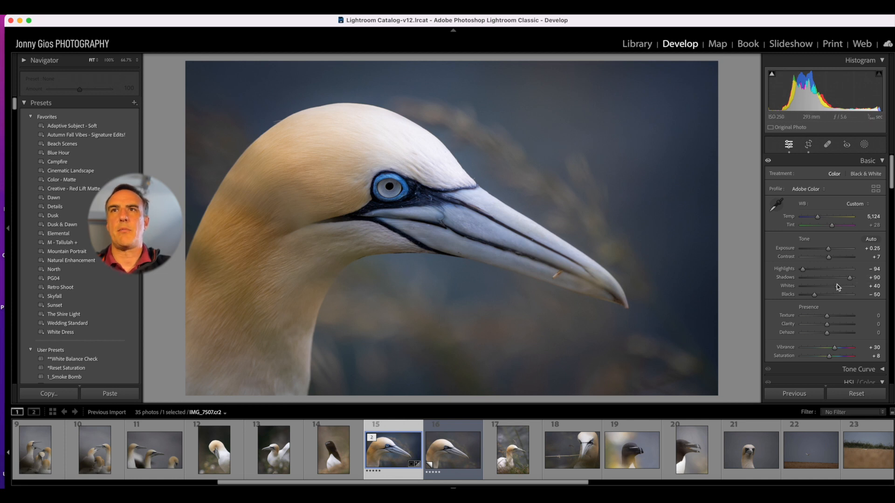
{"action": "left_click_drag", "start_coordinate": [837, 286], "coordinate": [838, 292]}
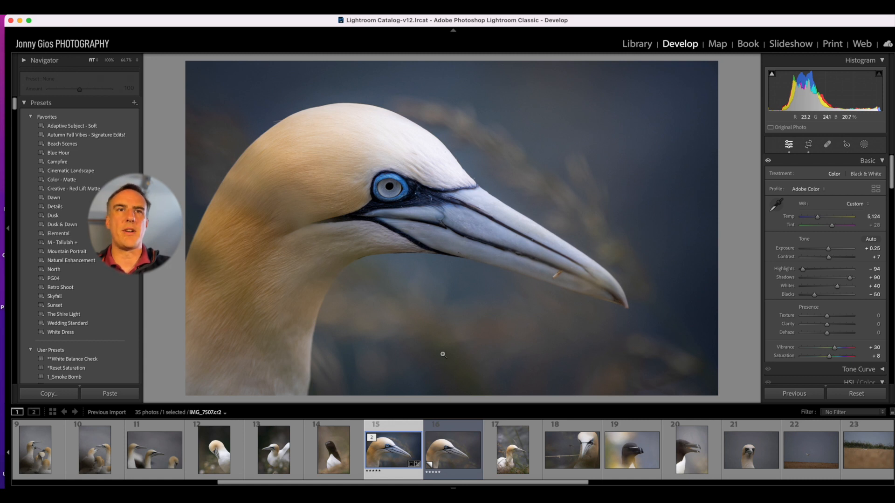
{"action": "left_click", "coordinate": [524, 456]}
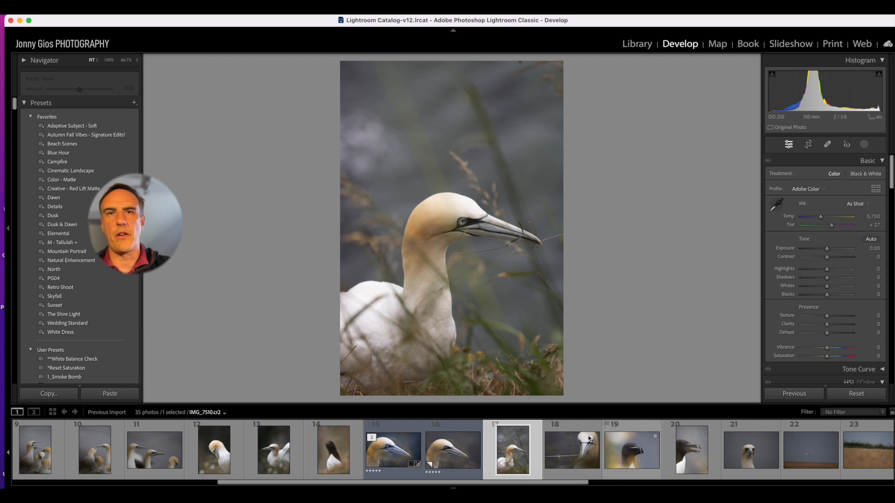
{"action": "left_click", "coordinate": [563, 452]}
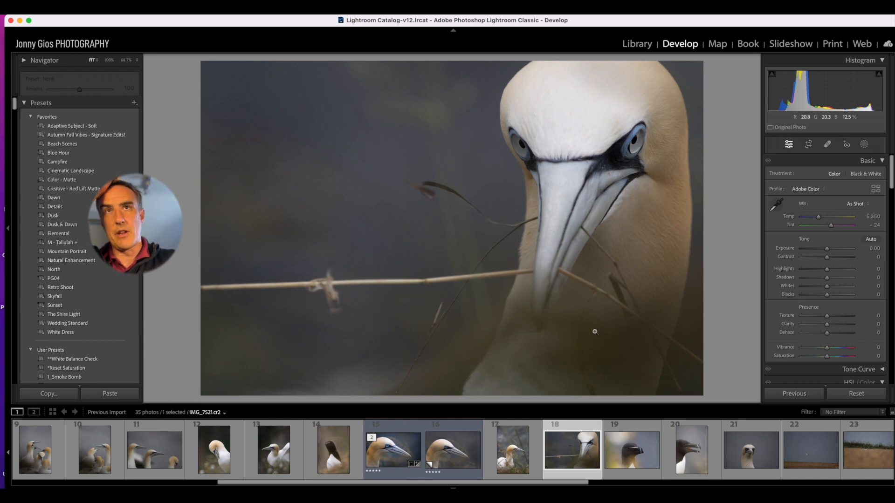
Apply Auto tone to the razorbill portrait IMG_7561.cr2, with Highlights lowered to -100 and Exposure set to +0.10
{"action": "key", "text": "Right"}
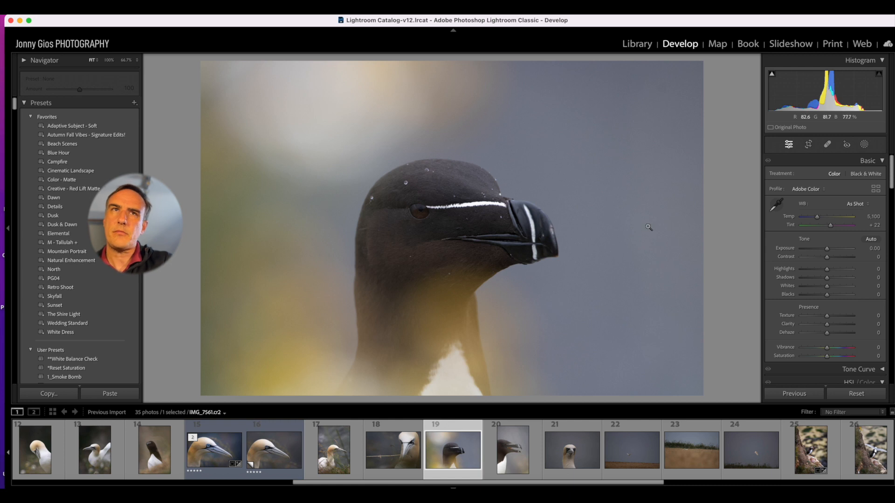
{"action": "left_click", "coordinate": [871, 240]}
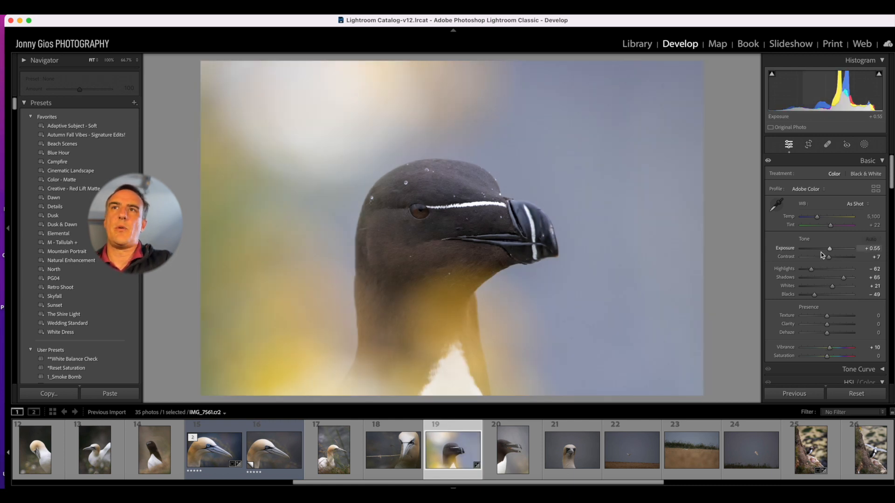
{"action": "left_click_drag", "start_coordinate": [811, 269], "coordinate": [775, 273]}
{"action": "left_click_drag", "start_coordinate": [829, 252], "coordinate": [827, 251]}
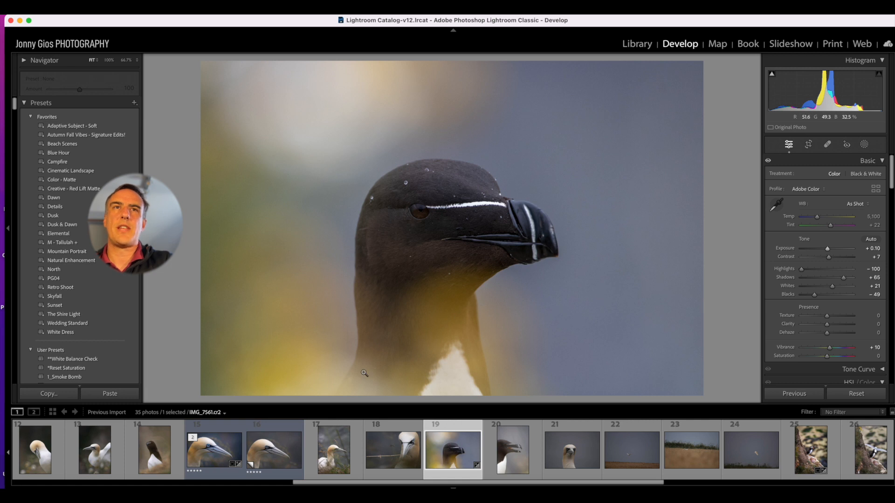
Crop the razorbill portrait tighter, trimming the sides and the empty area above the head
{"action": "left_click", "coordinate": [809, 145]}
{"action": "left_click_drag", "start_coordinate": [710, 224], "coordinate": [692, 233]}
{"action": "left_click_drag", "start_coordinate": [445, 58], "coordinate": [443, 72]}
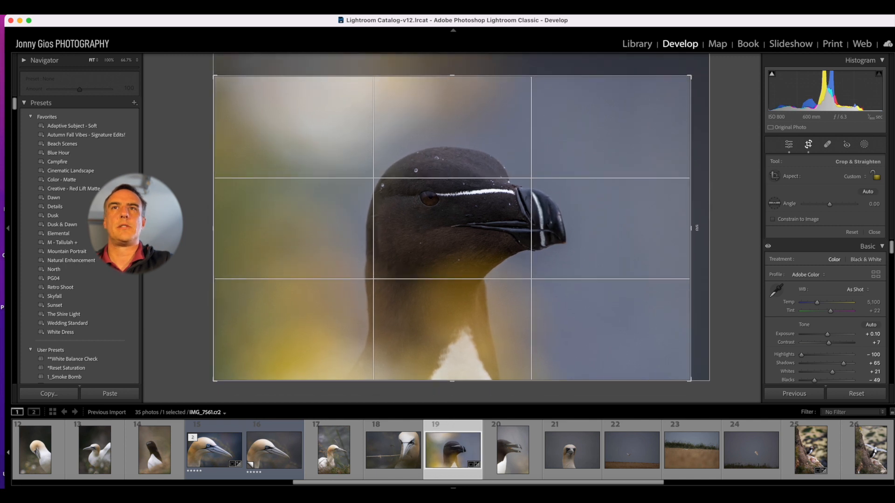
{"action": "left_click_drag", "start_coordinate": [693, 228], "coordinate": [684, 228]}
{"action": "double_click", "coordinate": [671, 303]}
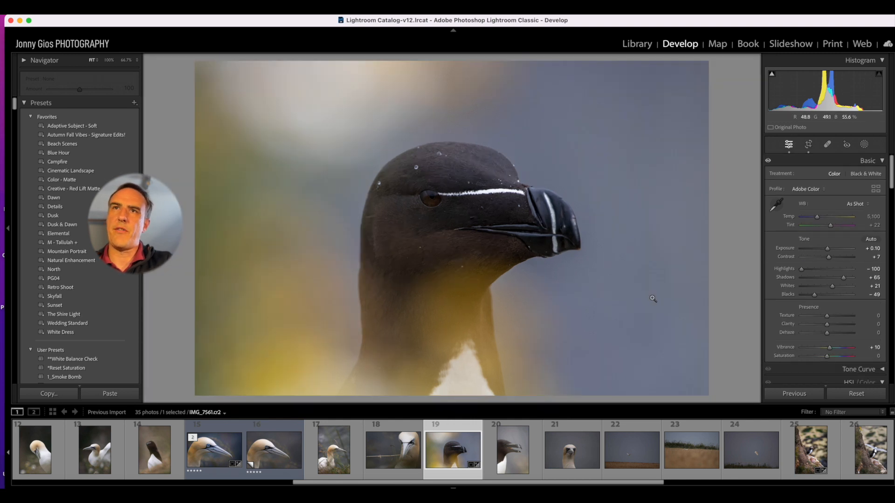
Add a post-crop vignette of -29 to the razorbill portrait, and mark it with five stars and a Blue label
{"action": "scroll", "coordinate": [859, 328], "scroll_direction": "down", "scroll_amount": 15}
{"action": "scroll", "coordinate": [858, 327], "scroll_direction": "down", "scroll_amount": 10}
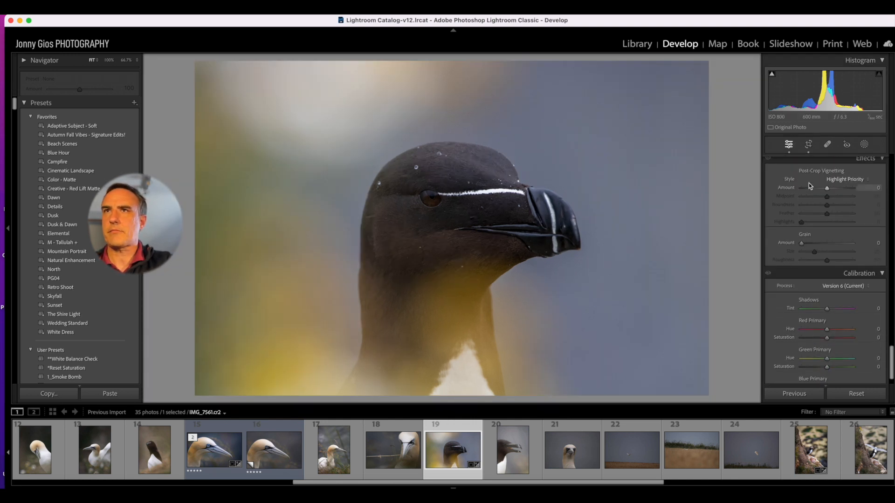
{"action": "left_click_drag", "start_coordinate": [826, 193], "coordinate": [819, 194]}
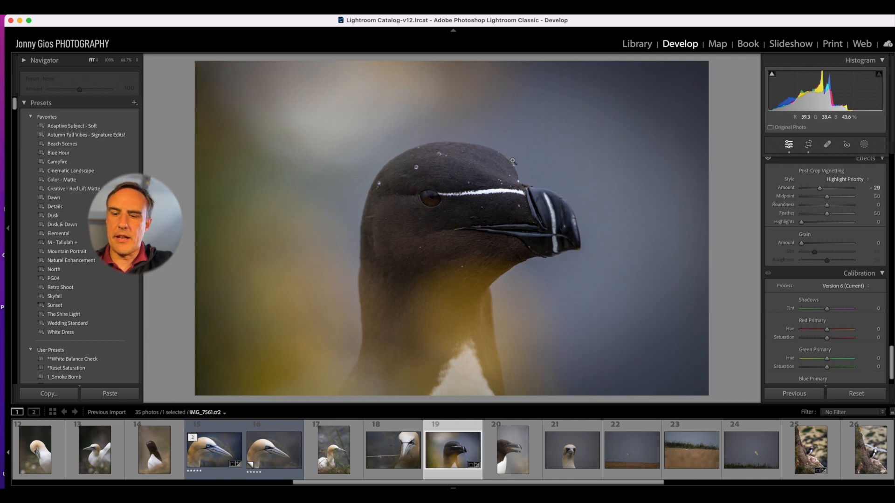
{"action": "key", "text": "5"}
{"action": "key", "text": "9"}
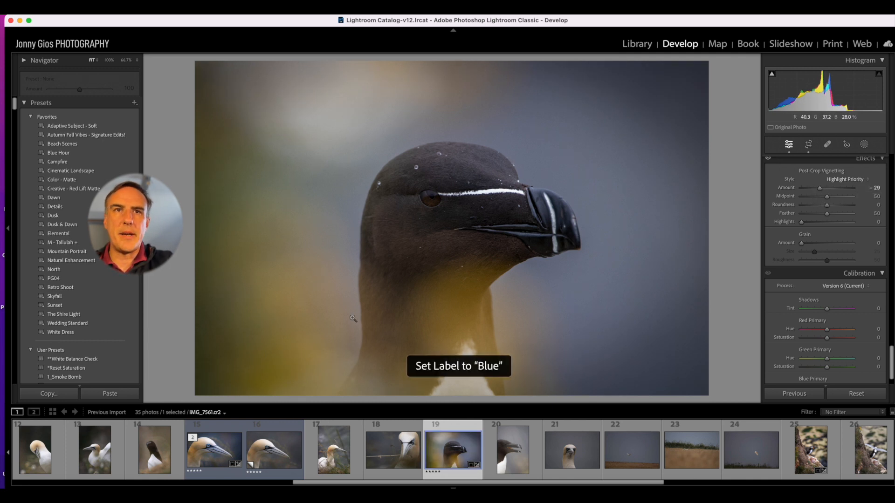
Look through the unedited photos from the gannet portrait IMG_7683.cr2 to the bird in flight IMG_7766.cr2, examining their compositions
{"action": "left_click", "coordinate": [577, 452]}
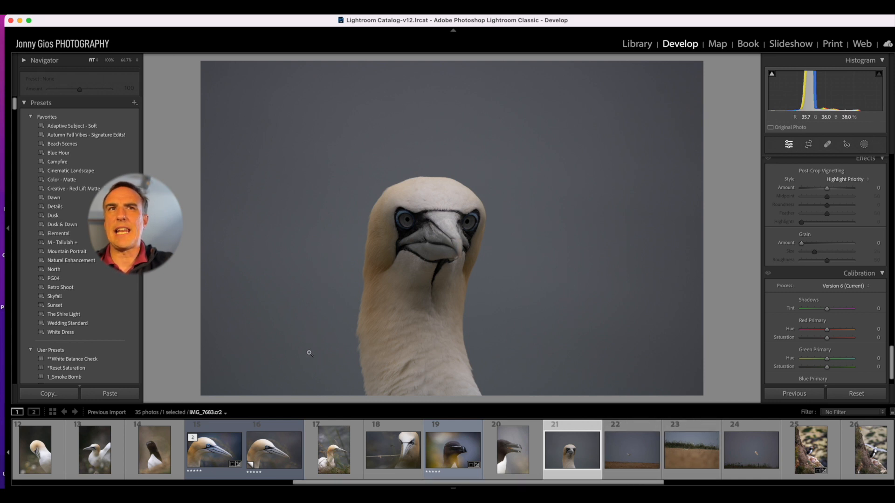
{"action": "left_click", "coordinate": [620, 461]}
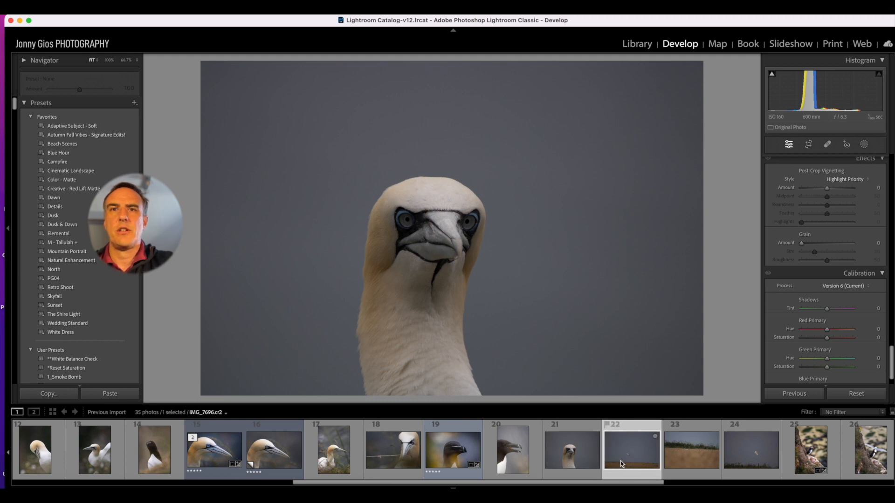
{"action": "key", "text": "Right"}
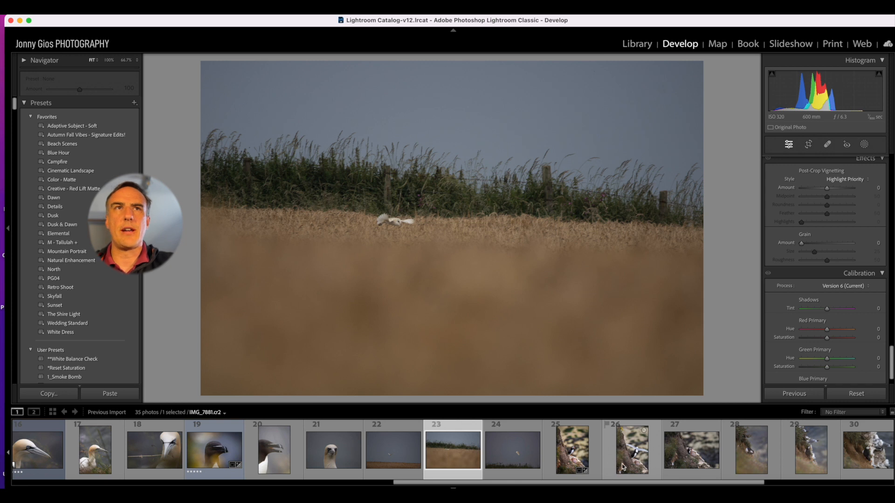
{"action": "left_click", "coordinate": [513, 449]}
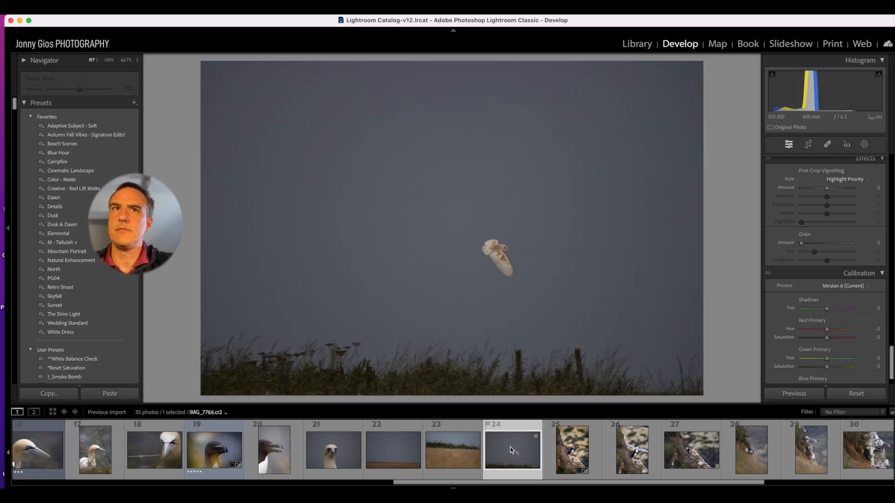
{"action": "scroll", "coordinate": [509, 447], "scroll_direction": "down", "scroll_amount": 3}
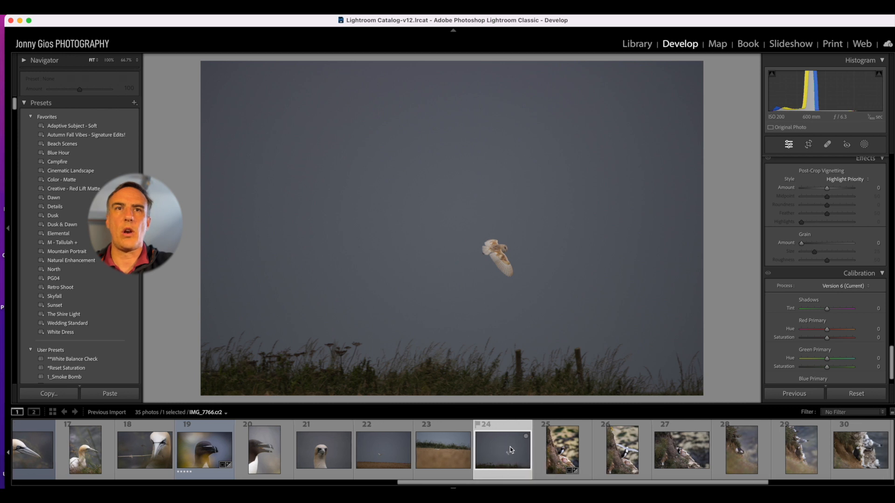
{"action": "scroll", "coordinate": [510, 447], "scroll_direction": "down", "scroll_amount": 3}
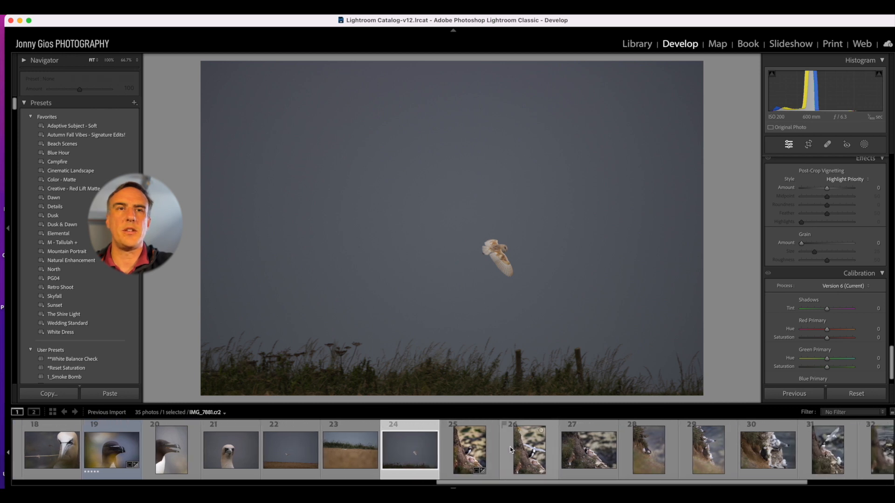
Tighten the crop of the edited puffin photo IMG_7878.cr2, trimming the sides and the area above the bird
{"action": "left_click", "coordinate": [426, 453]}
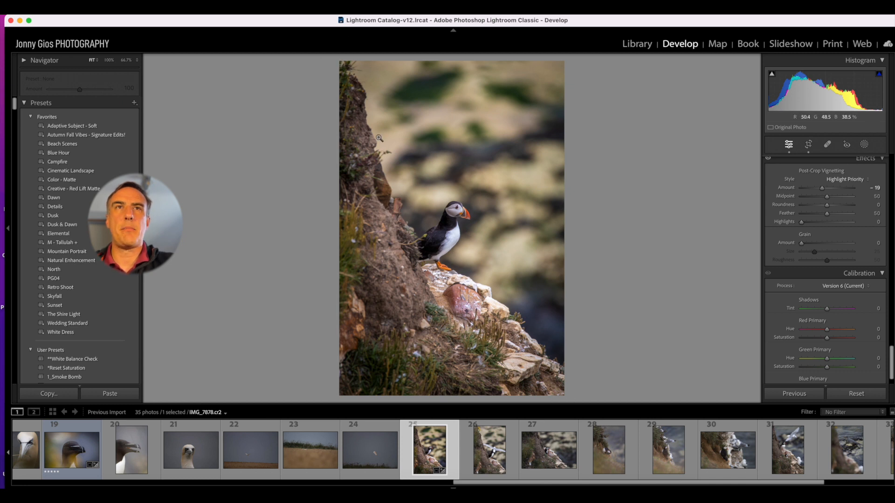
{"action": "left_click", "coordinate": [808, 144]}
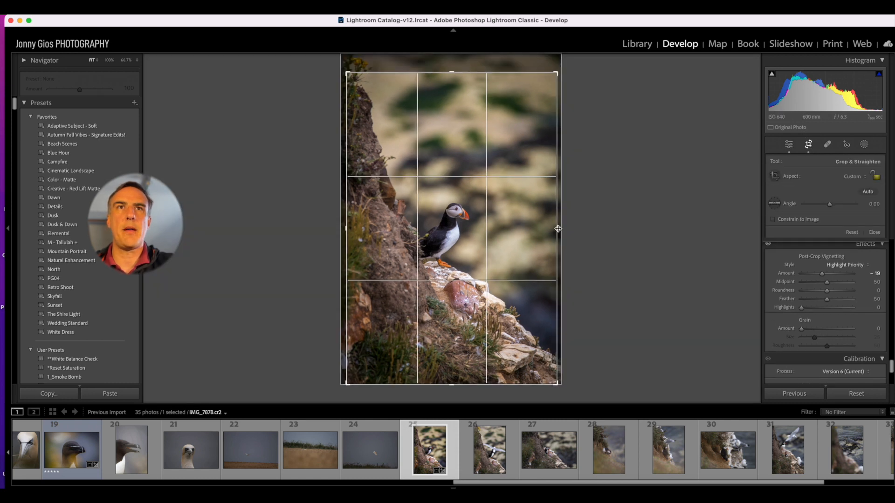
{"action": "left_click_drag", "start_coordinate": [559, 234], "coordinate": [554, 232]}
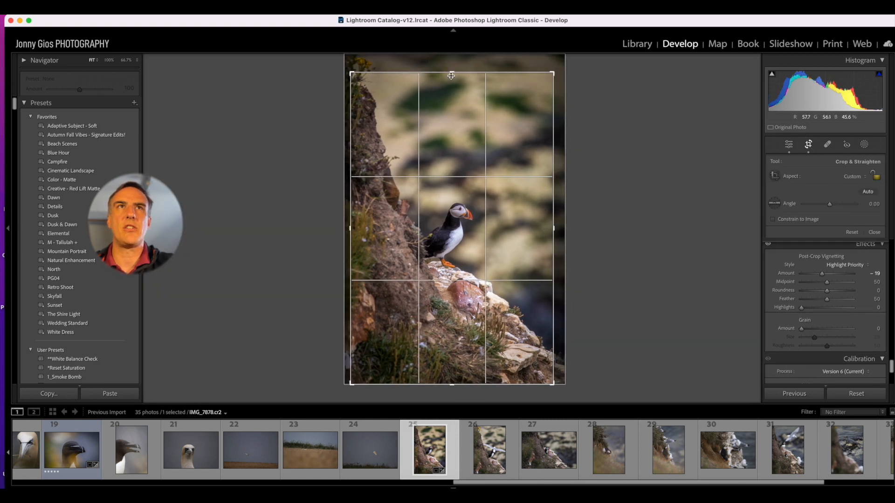
{"action": "left_click_drag", "start_coordinate": [451, 73], "coordinate": [454, 81]}
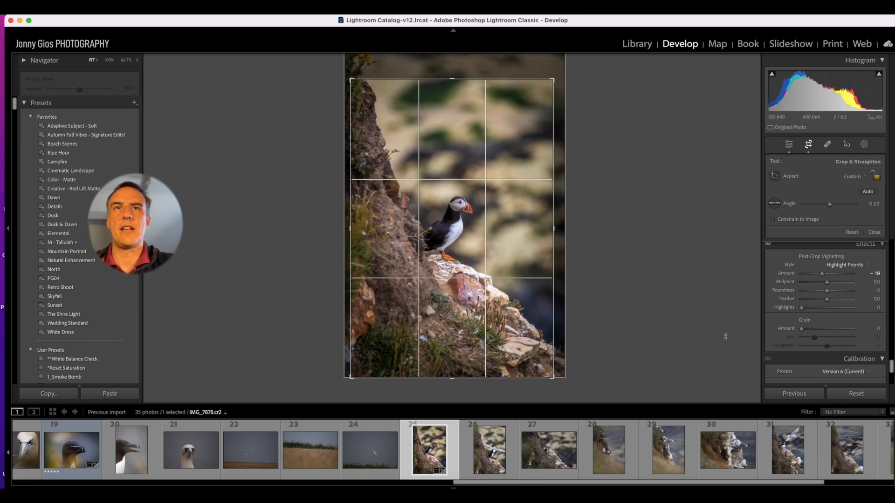
{"action": "key", "text": "Return"}
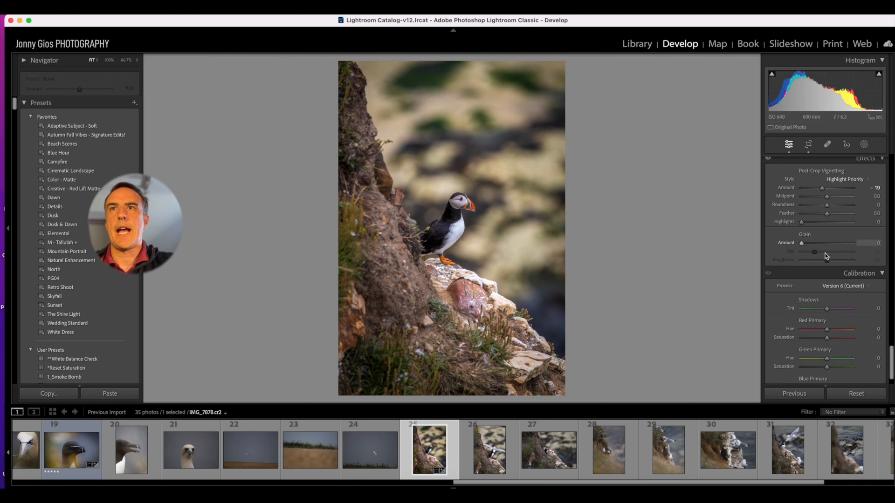
Cool the puffin photo's white balance to a Temp of 4,902 and raise its Exposure to +0.40
{"action": "scroll", "coordinate": [831, 227], "scroll_direction": "up", "scroll_amount": 10}
{"action": "left_click_drag", "start_coordinate": [819, 219], "coordinate": [815, 217]}
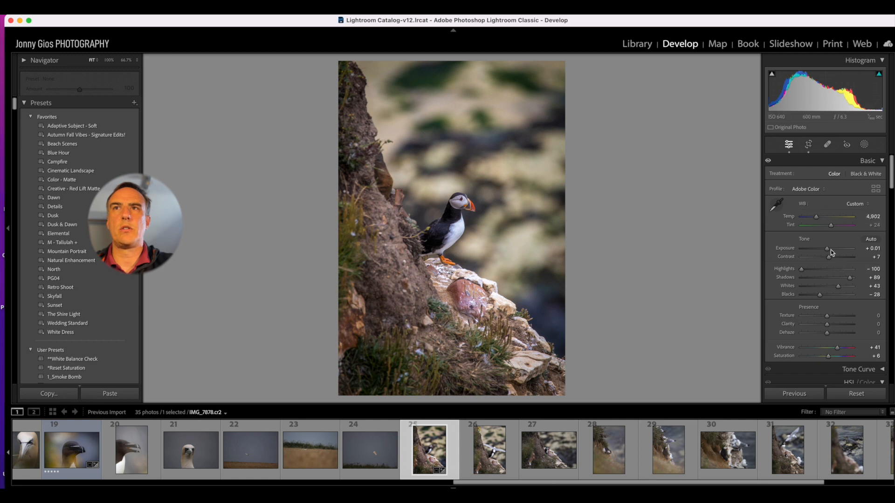
{"action": "left_click_drag", "start_coordinate": [828, 248], "coordinate": [832, 250]}
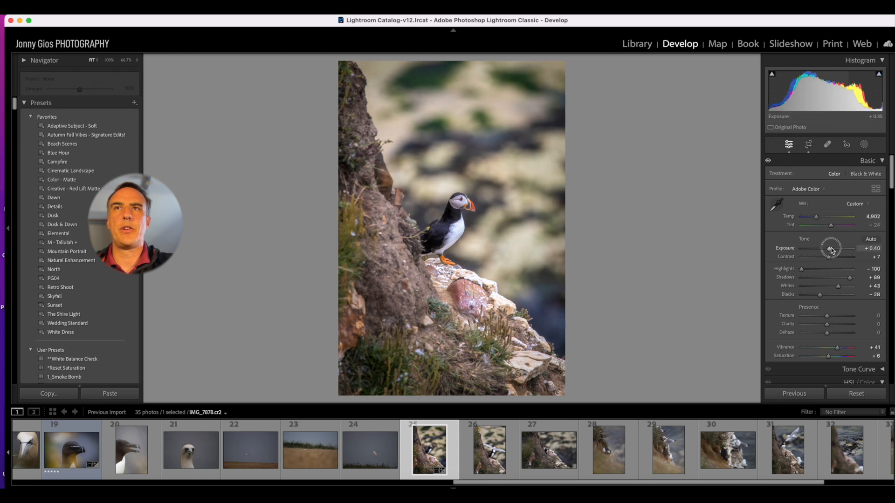
Strengthen the puffin photo's post-crop vignette to -32, and mark the photo with five stars and a Blue label
{"action": "scroll", "coordinate": [829, 252], "scroll_direction": "down", "scroll_amount": 15}
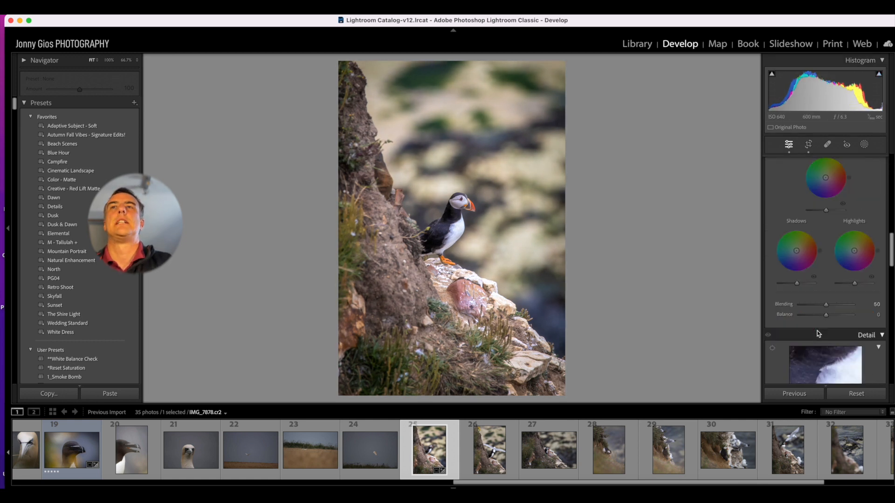
{"action": "left_click_drag", "start_coordinate": [820, 177], "coordinate": [820, 184]}
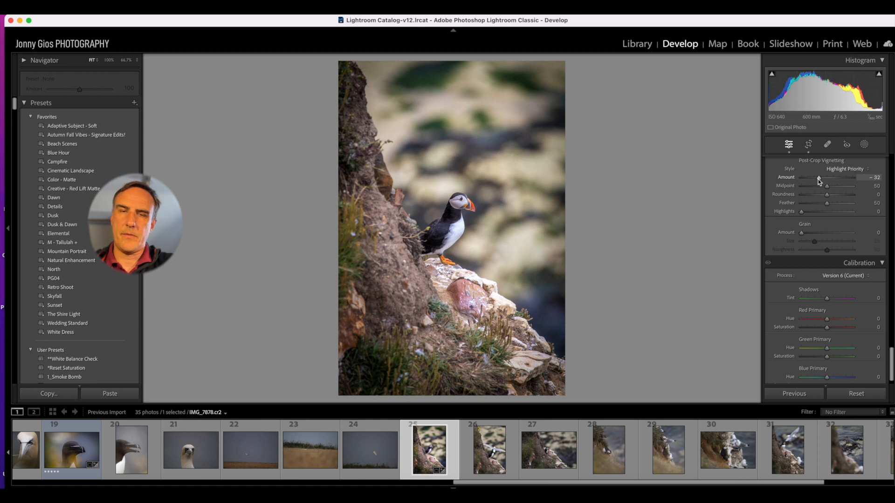
{"action": "key", "text": "5"}
{"action": "key", "text": "9"}
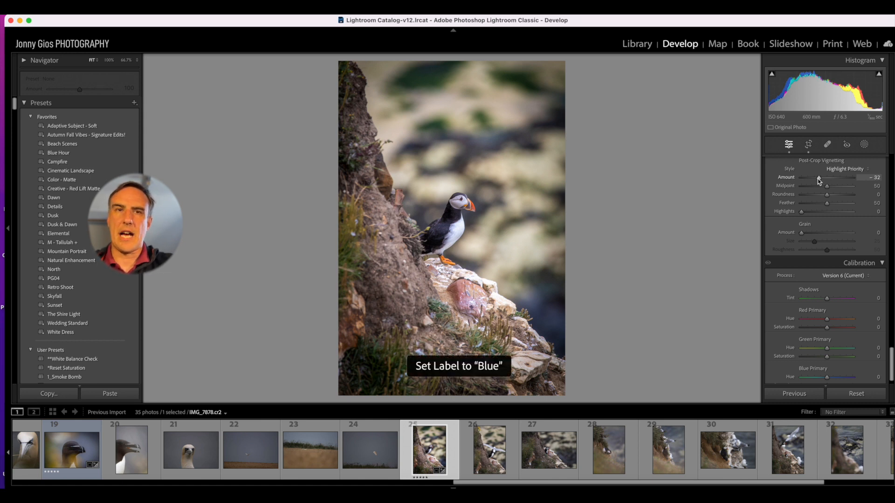
View IMG_7881.cr2, and crop the puffin photo IMG_7914.cr2 tighter around the bird and the rocky slope
{"action": "key", "text": "Right"}
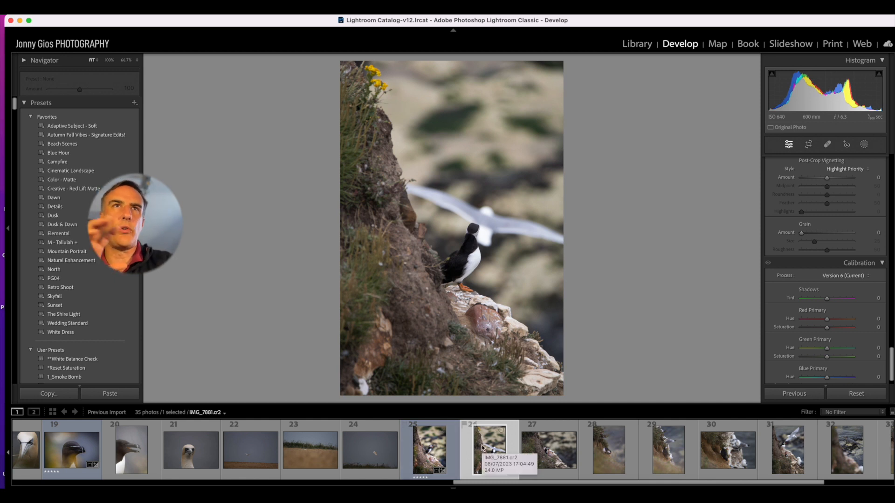
{"action": "left_click", "coordinate": [540, 451]}
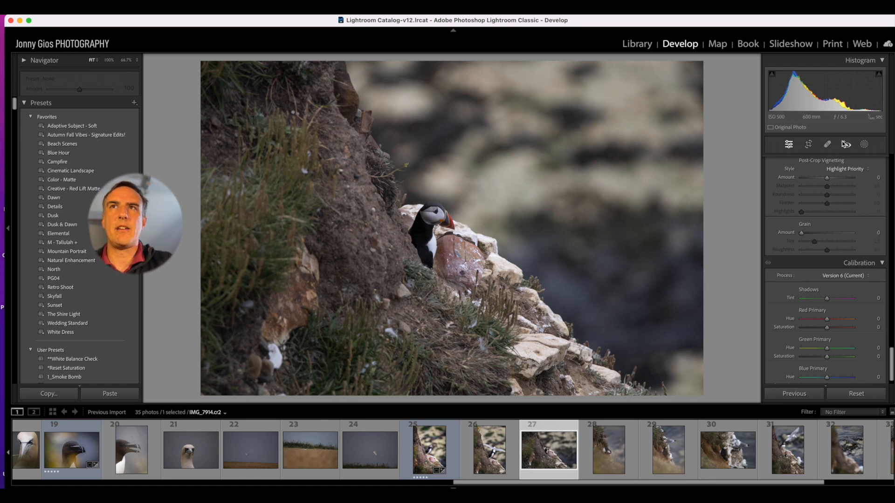
{"action": "left_click", "coordinate": [808, 144]}
{"action": "left_click_drag", "start_coordinate": [702, 393], "coordinate": [644, 360]}
{"action": "left_click_drag", "start_coordinate": [388, 197], "coordinate": [342, 176]}
{"action": "key", "text": "Return"}
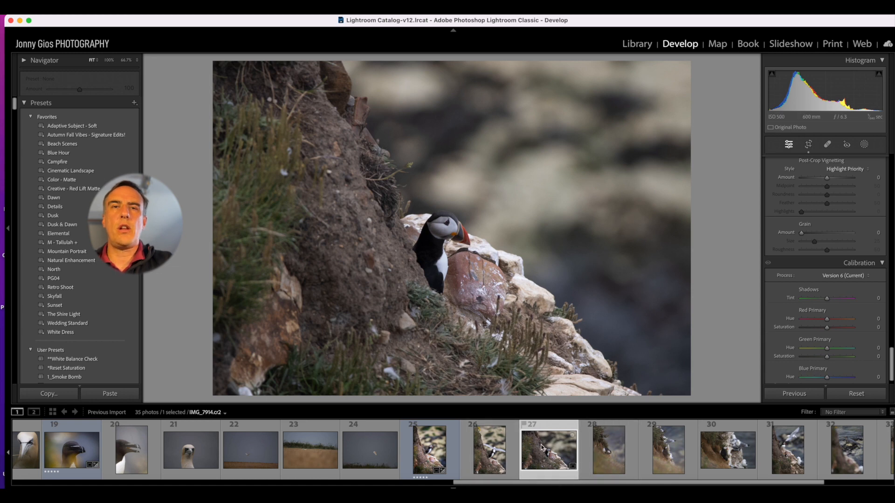
Copy the develop settings of the edited puffin photo IMG_7878.cr2 and paste them onto IMG_7914.cr2
{"action": "left_click", "coordinate": [433, 446]}
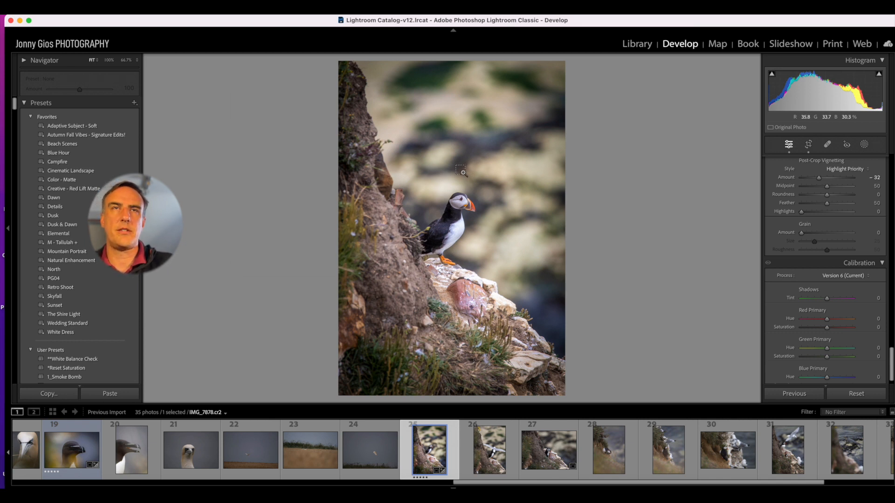
{"action": "key", "text": "super+shift+c"}
{"action": "left_click", "coordinate": [576, 253]}
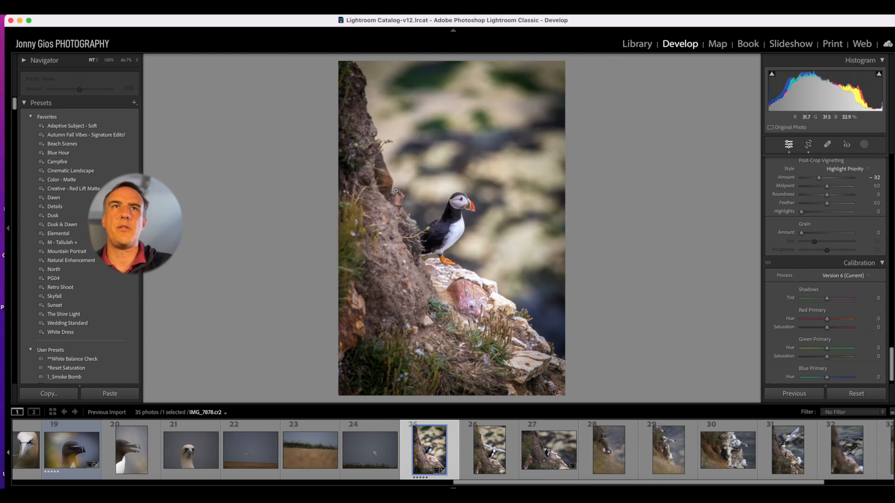
{"action": "left_click", "coordinate": [555, 459]}
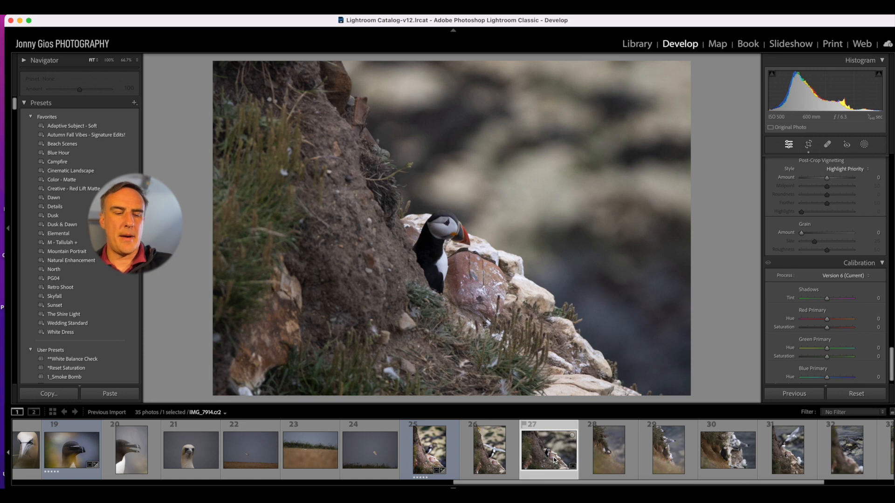
{"action": "key", "text": "super+shift+v"}
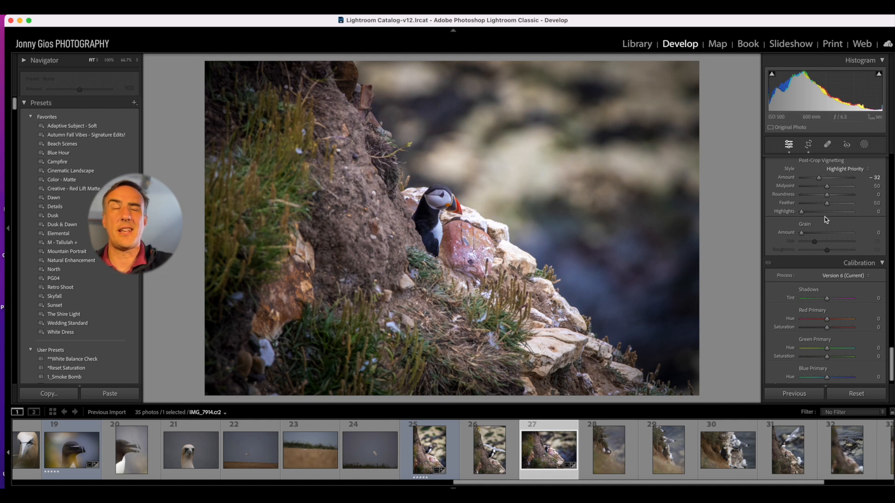
Raise the Exposure of IMG_7914.cr2 to +0.65 and set Whites to +44
{"action": "scroll", "coordinate": [824, 216], "scroll_direction": "up", "scroll_amount": 10}
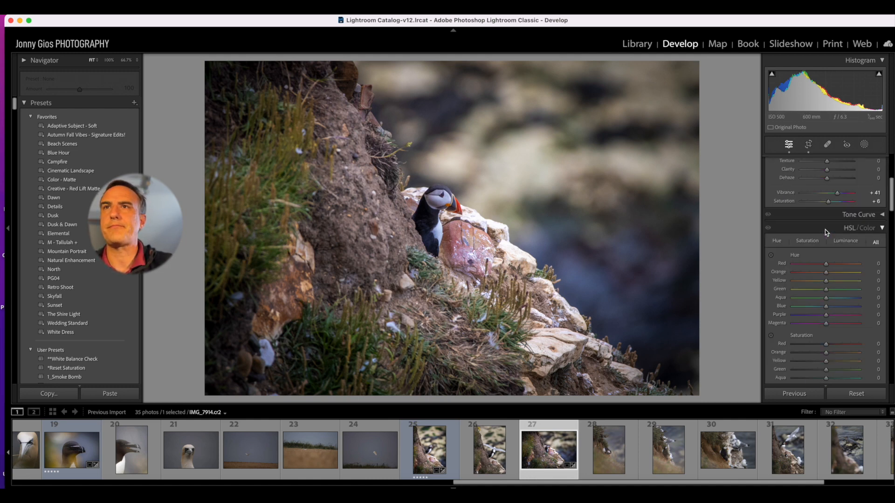
{"action": "scroll", "coordinate": [825, 229], "scroll_direction": "up", "scroll_amount": 5}
{"action": "left_click_drag", "start_coordinate": [830, 249], "coordinate": [833, 252]}
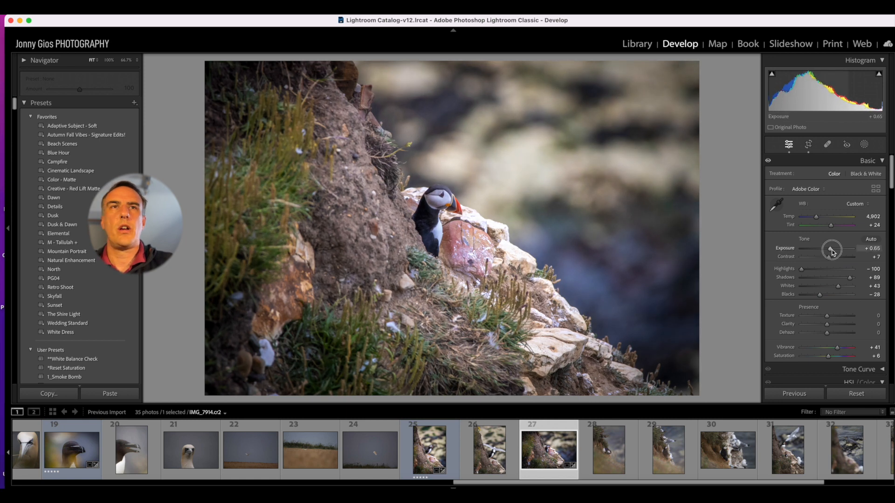
{"action": "left_click_drag", "start_coordinate": [838, 286], "coordinate": [838, 290]}
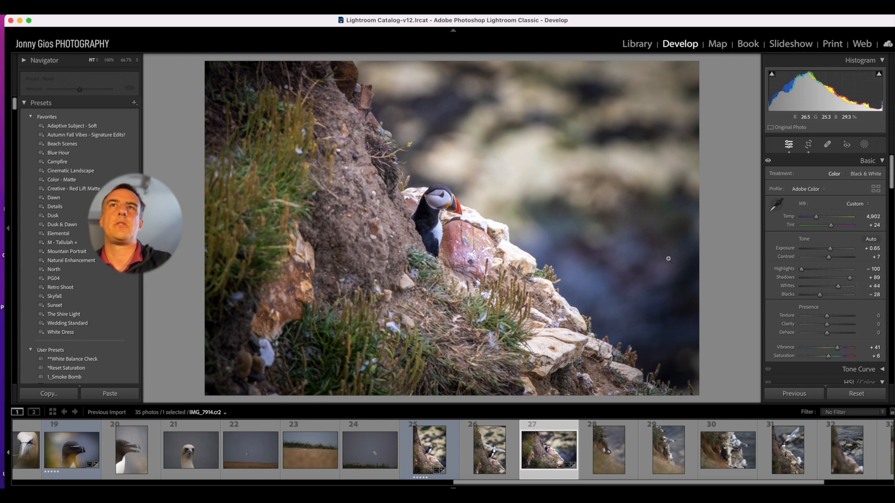
Tighten the crop of IMG_7914.cr2 slightly around the puffin and the rocky slope
{"action": "left_click", "coordinate": [806, 144]}
{"action": "mouse_move", "coordinate": [395, 176]}
{"action": "left_mouse_down"}
{"action": "mouse_move", "coordinate": [369, 177]}
{"action": "mouse_move", "coordinate": [395, 177]}
{"action": "left_mouse_up"}
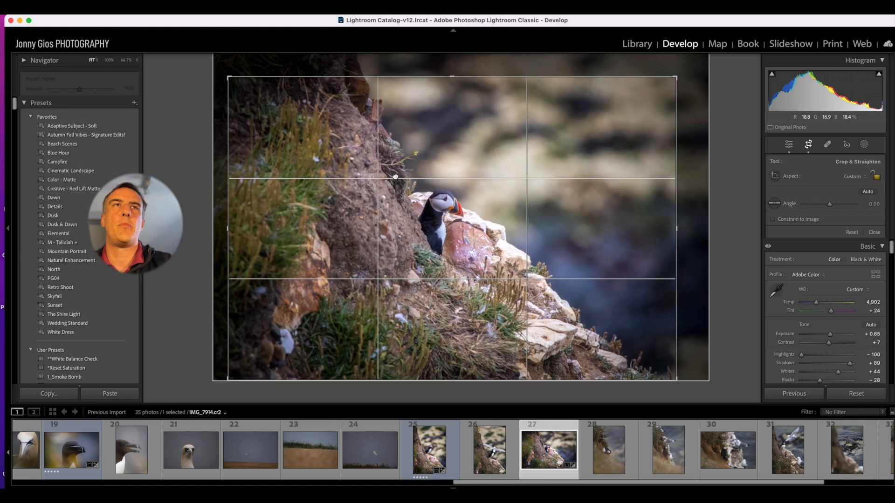
{"action": "left_click_drag", "start_coordinate": [228, 77], "coordinate": [236, 83]}
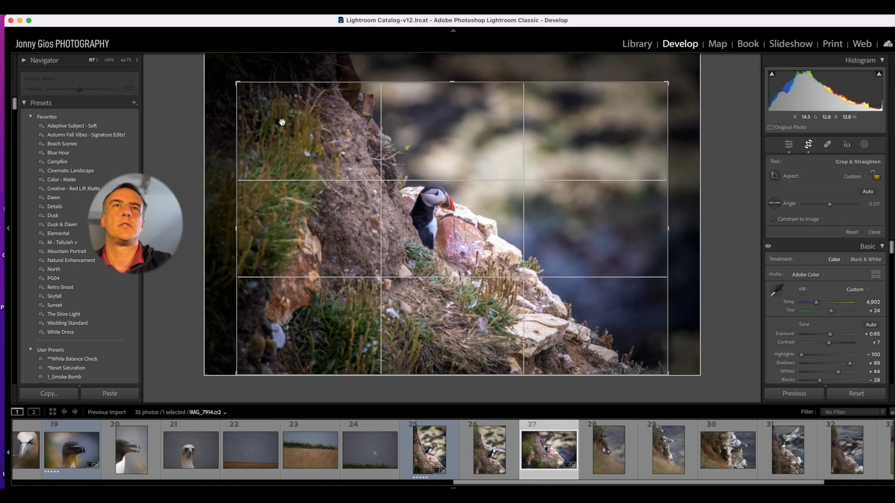
Lower the Blacks of IMG_7914.cr2 to -45, and mark the photo with five stars and a Blue label
{"action": "left_click", "coordinate": [819, 381]}
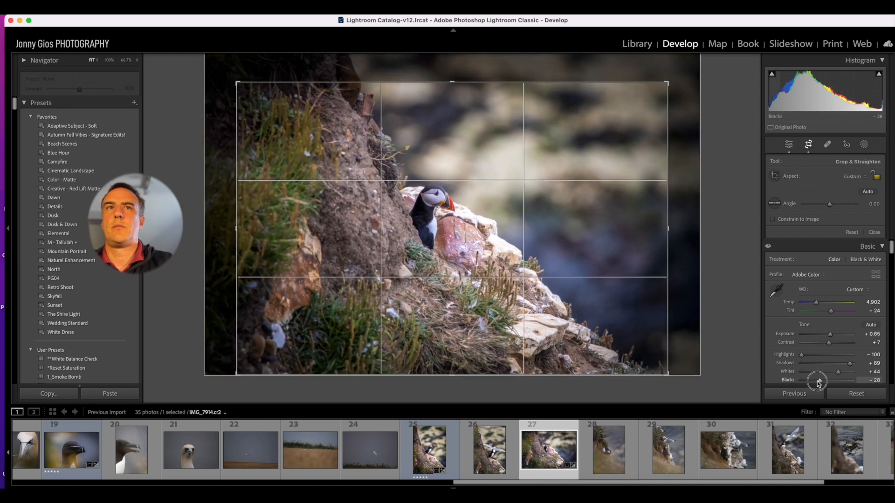
{"action": "left_click_drag", "start_coordinate": [817, 381], "coordinate": [812, 383]}
{"action": "key", "text": "Return"}
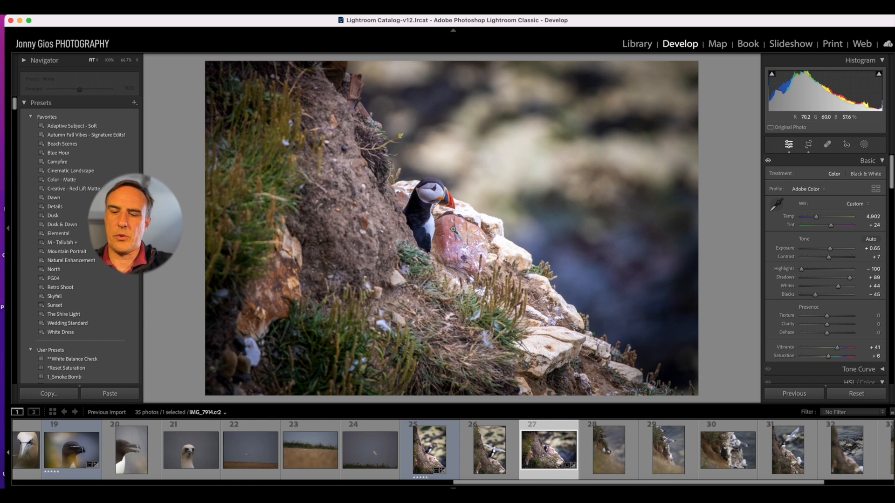
{"action": "key", "text": "5"}
{"action": "key", "text": "9"}
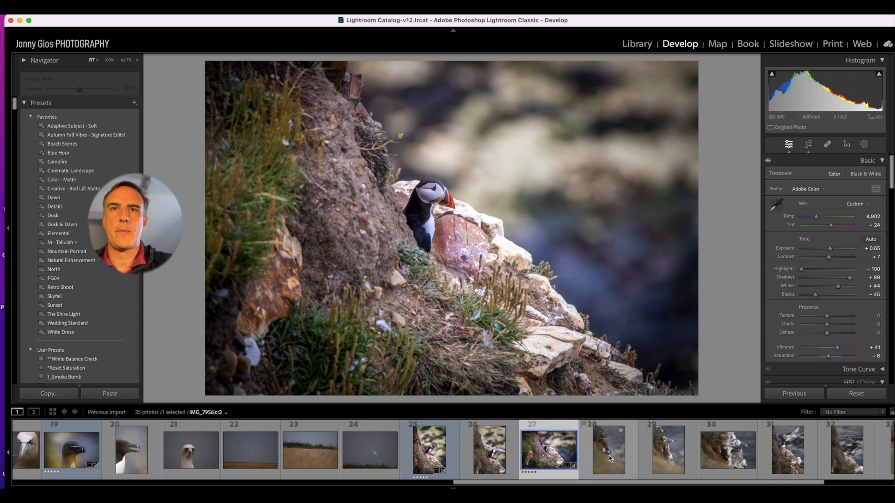
View the puffin photos IMG_7956.cr2 and IMG_7974.cr2, and bring up IMG_7987.cr2
{"action": "left_click", "coordinate": [610, 459]}
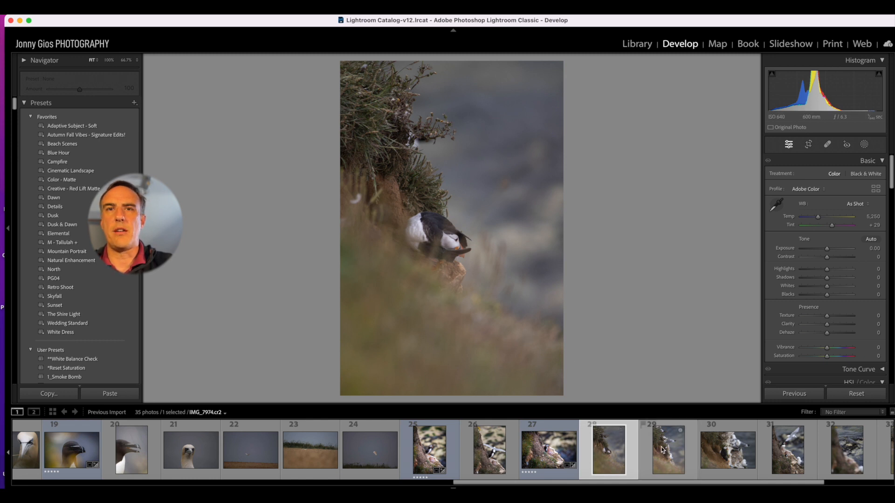
{"action": "left_click", "coordinate": [647, 453]}
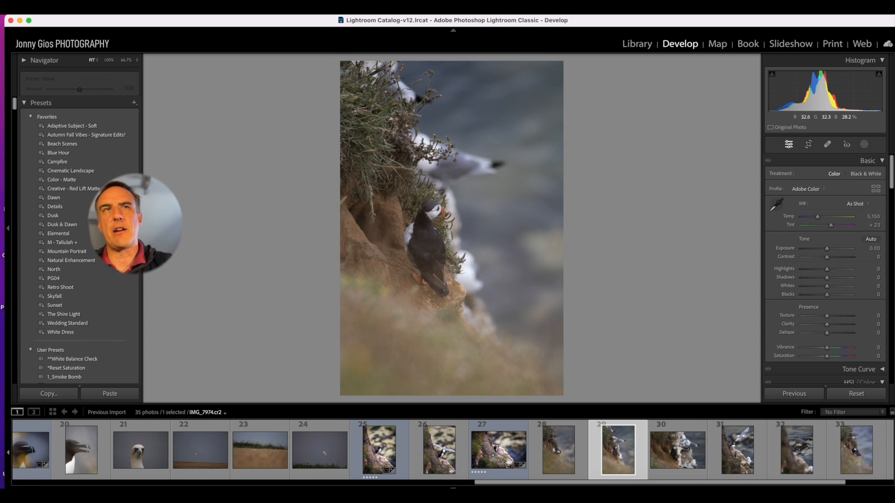
{"action": "left_click", "coordinate": [671, 451]}
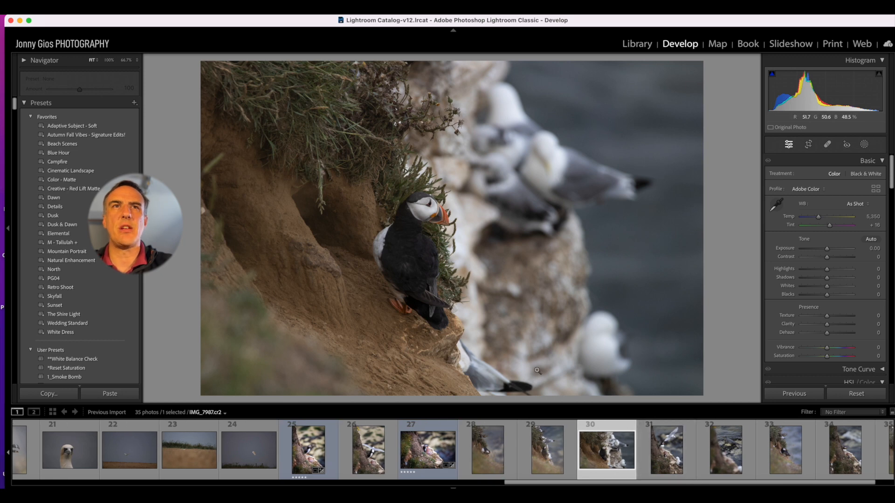
Try a portrait-orientation crop on IMG_7987.cr2, shifting the frame until the puffin sits near its centre
{"action": "left_click", "coordinate": [809, 145]}
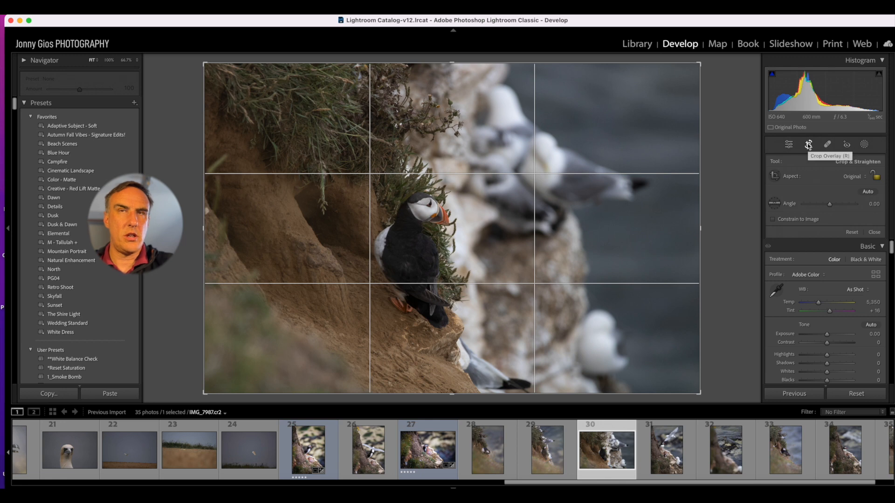
{"action": "key", "text": "x"}
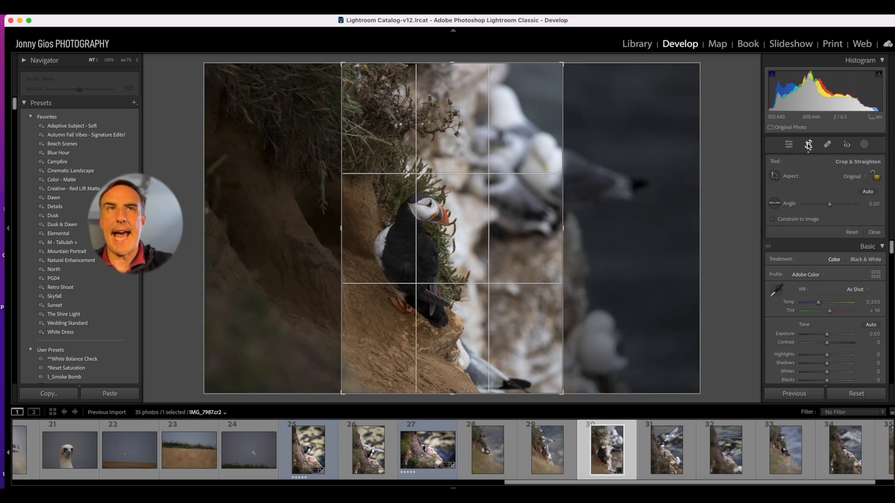
{"action": "left_click_drag", "start_coordinate": [459, 223], "coordinate": [554, 238]}
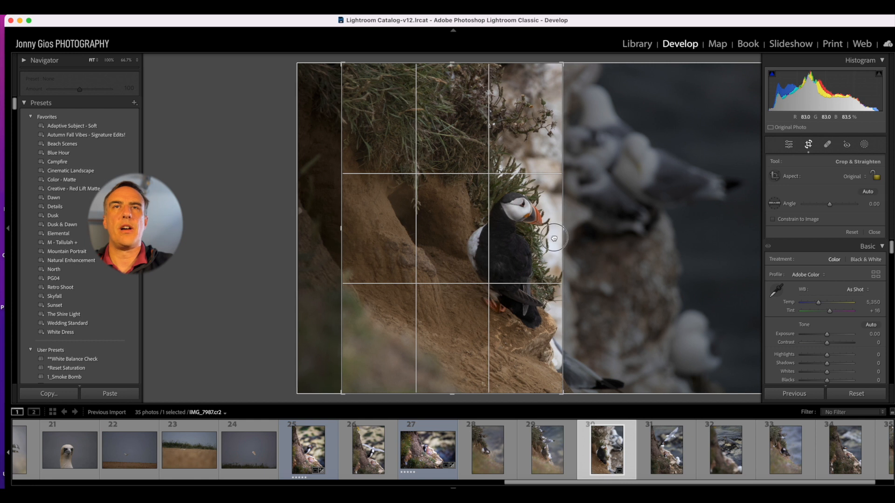
{"action": "key", "text": "Return"}
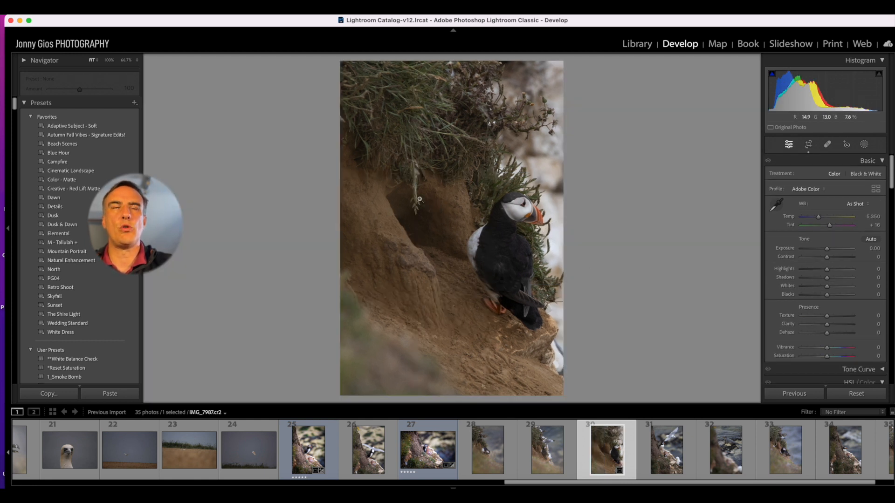
{"action": "key", "text": "r"}
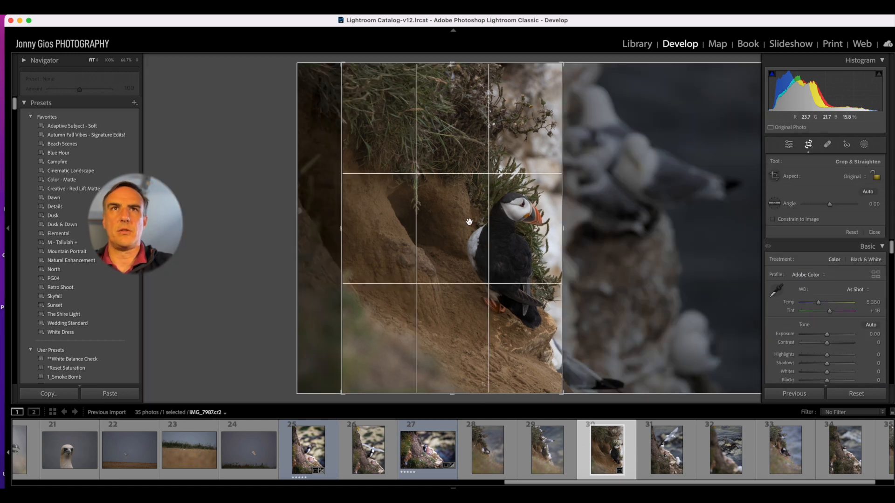
{"action": "left_click_drag", "start_coordinate": [470, 220], "coordinate": [404, 220]}
{"action": "key", "text": "Return"}
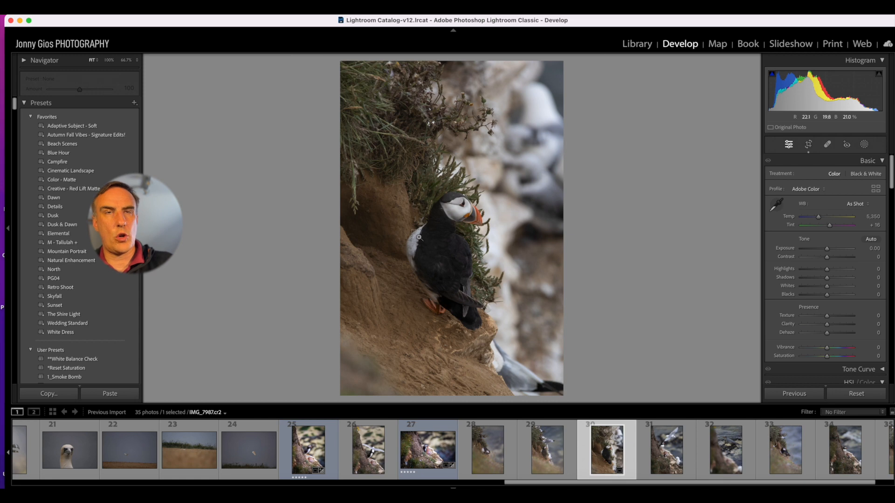
Paste the copied develop settings onto IMG_7987.cr2 and lower its Exposure to +0.20
{"action": "key", "text": "super+shift+v"}
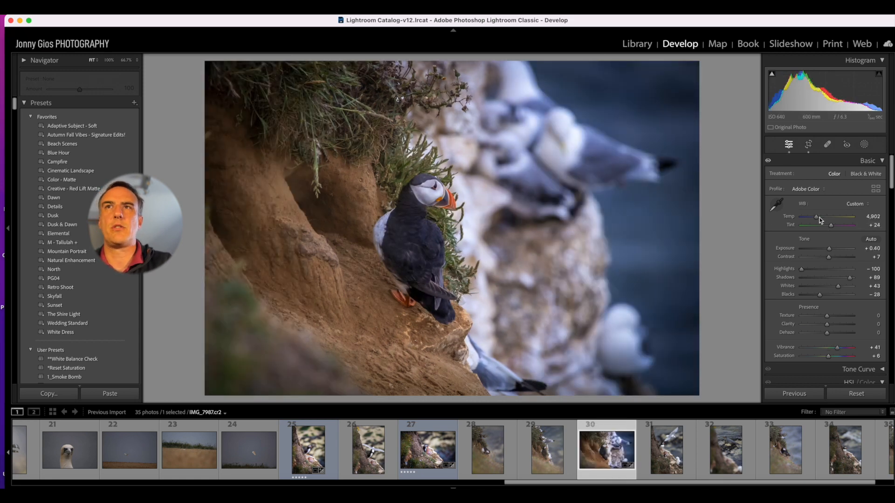
{"action": "left_click_drag", "start_coordinate": [825, 246], "coordinate": [828, 249]}
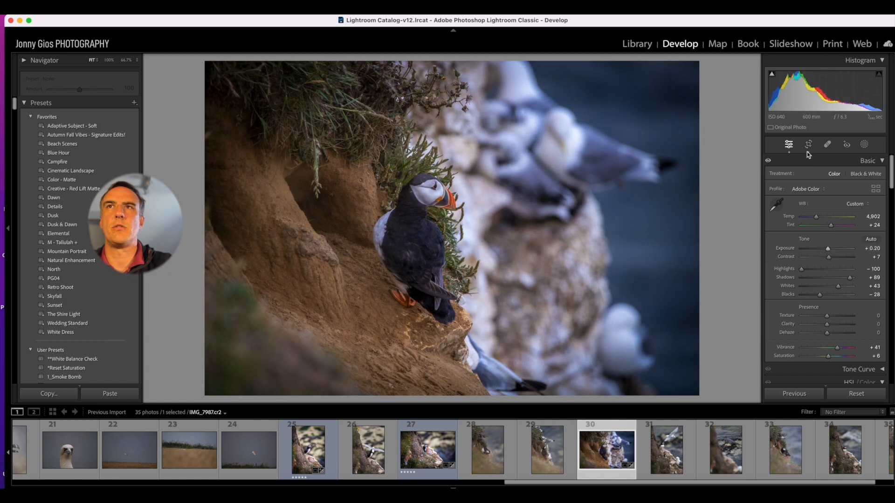
Crop IMG_7987.cr2 tightly in portrait orientation, with the puffin just right of centre and the burrow behind it
{"action": "left_click", "coordinate": [808, 145]}
{"action": "left_click_drag", "start_coordinate": [679, 226], "coordinate": [571, 248]}
{"action": "key", "text": "x"}
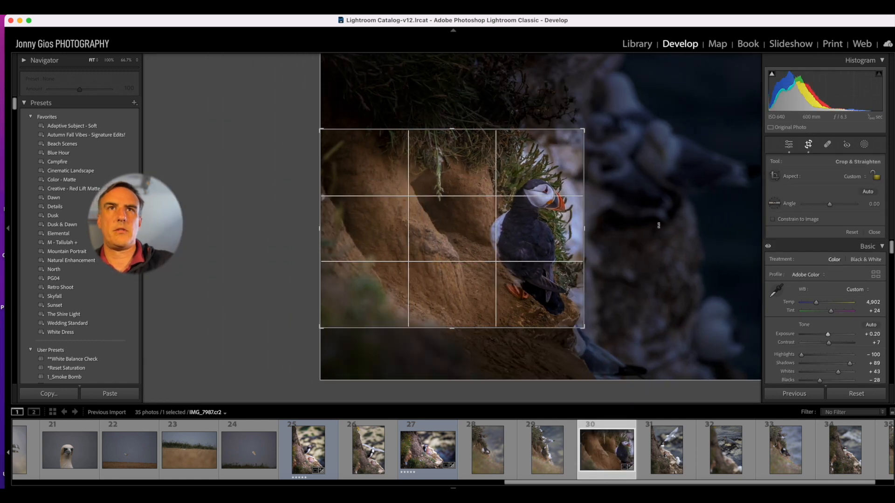
{"action": "key", "text": "x"}
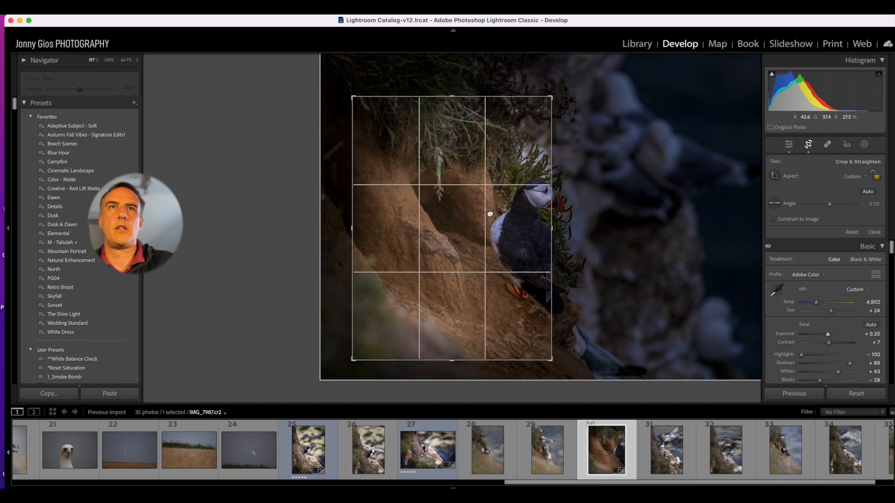
{"action": "left_click_drag", "start_coordinate": [490, 213], "coordinate": [425, 214]}
{"action": "key", "text": "Return"}
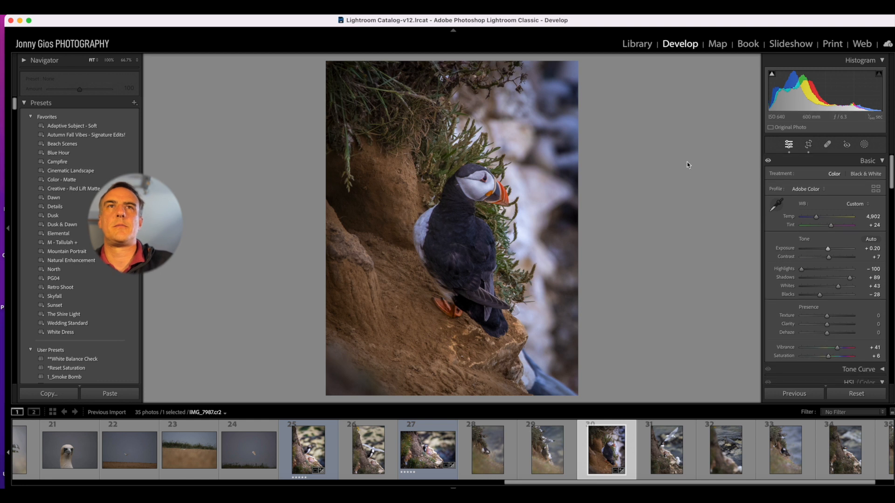
Raise the Exposure of IMG_7987.cr2 to +0.45, and mark the photo with five stars and a Blue label
{"action": "left_click_drag", "start_coordinate": [829, 249], "coordinate": [829, 251]}
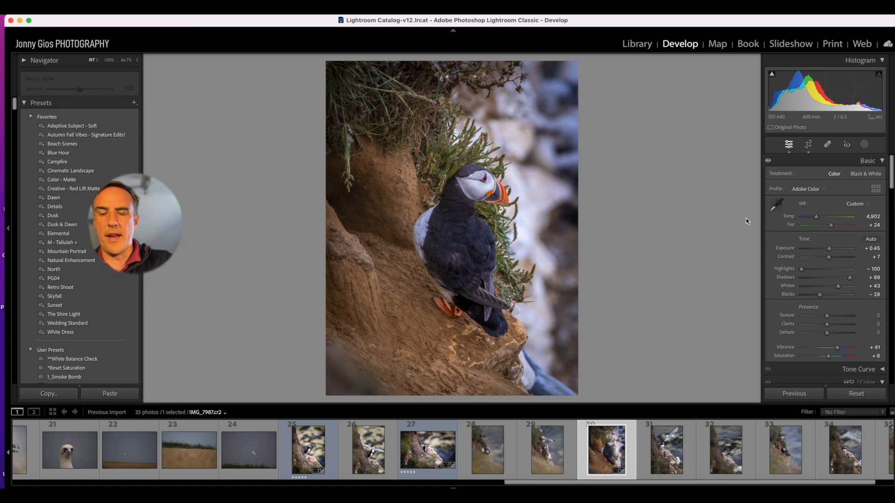
{"action": "key", "text": "5"}
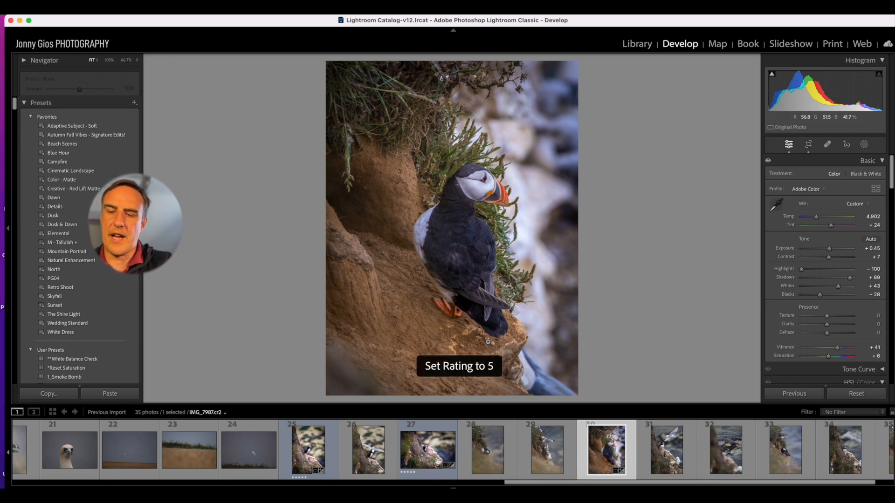
{"action": "key", "text": "9"}
View IMG_8007.cr2, and paste the copied develop settings onto the seal photo IMG_8015.cr2
{"action": "left_click", "coordinate": [644, 460]}
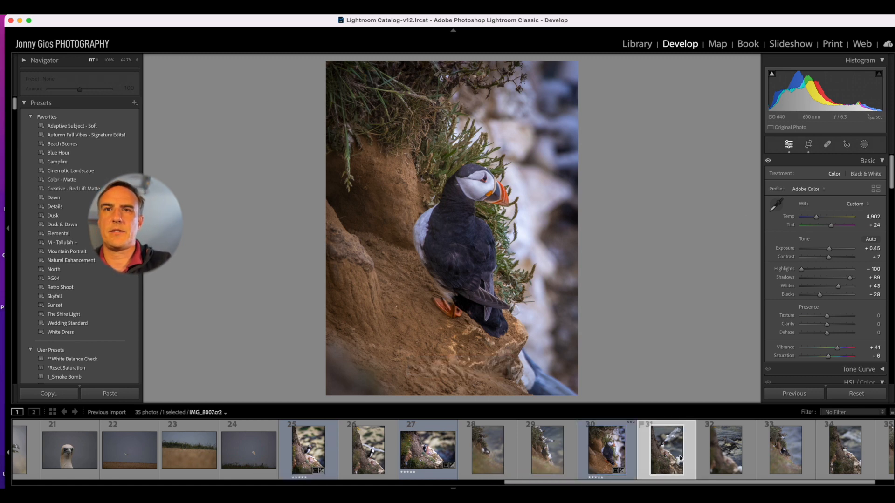
{"action": "scroll", "coordinate": [643, 460], "scroll_direction": "right", "scroll_amount": 2}
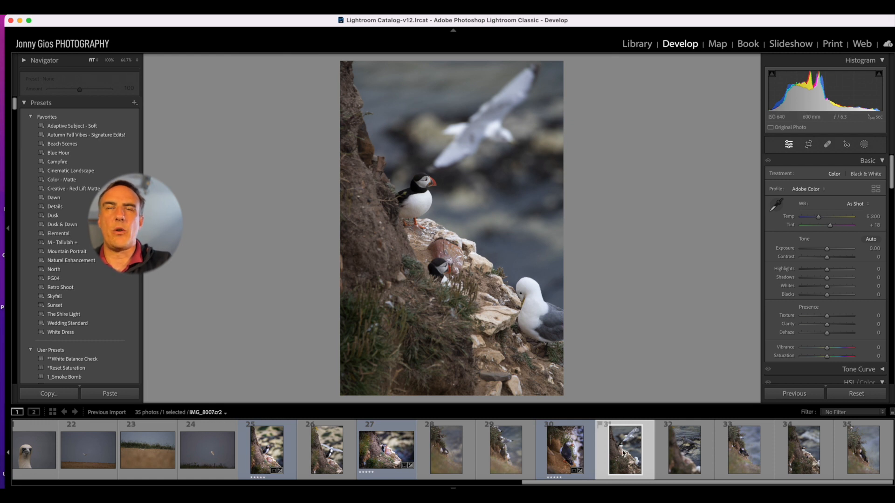
{"action": "left_click", "coordinate": [684, 449]}
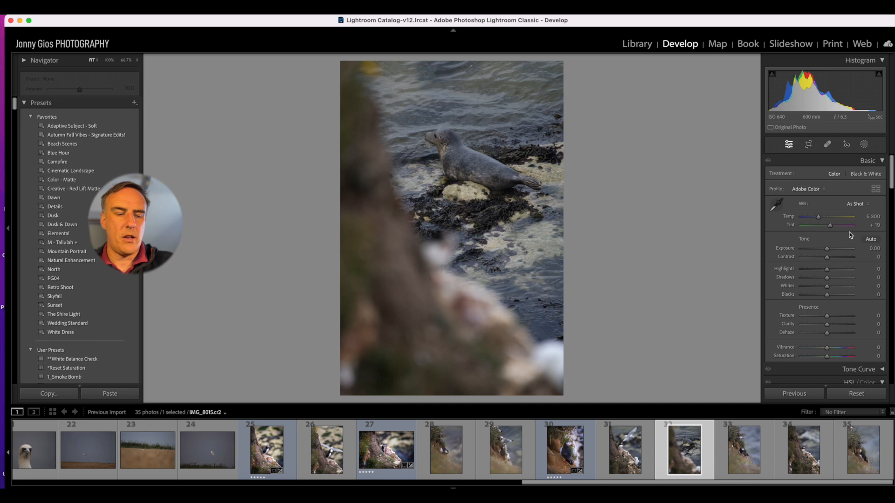
{"action": "key", "text": "super+shift+v"}
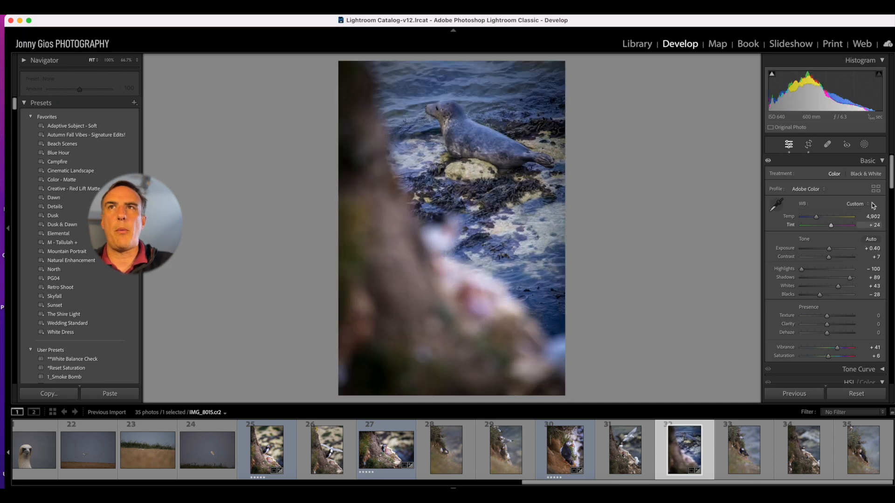
Reposition the crop of the seal photo to include more of the water above the seal
{"action": "left_click", "coordinate": [808, 144]}
{"action": "left_click_drag", "start_coordinate": [443, 167], "coordinate": [442, 195]}
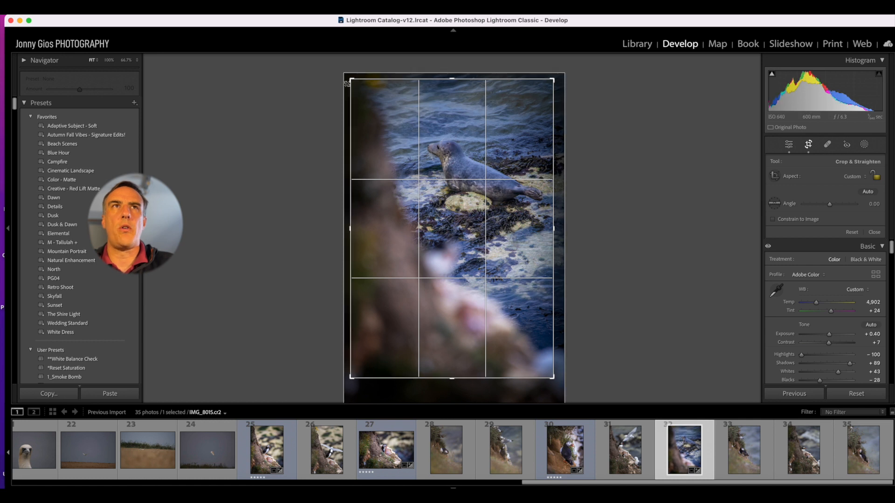
{"action": "key", "text": "Return"}
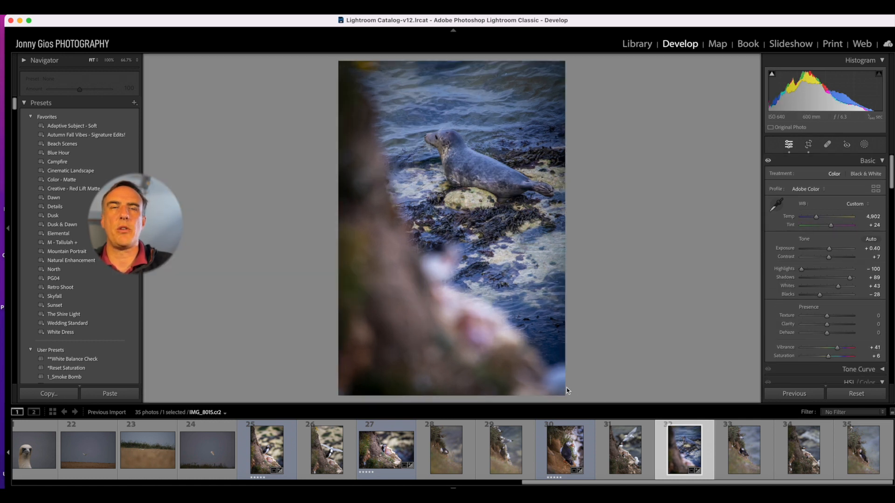
Strengthen the seal photo's post-crop vignetting to an amount of -44
{"action": "scroll", "coordinate": [840, 291], "scroll_direction": "down", "scroll_amount": 15}
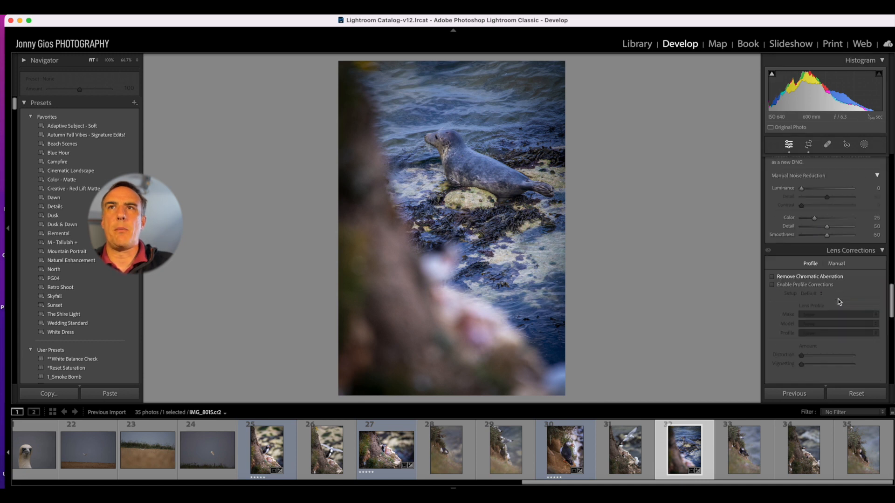
{"action": "left_click", "coordinate": [821, 288]}
{"action": "left_click_drag", "start_coordinate": [822, 290], "coordinate": [815, 289]}
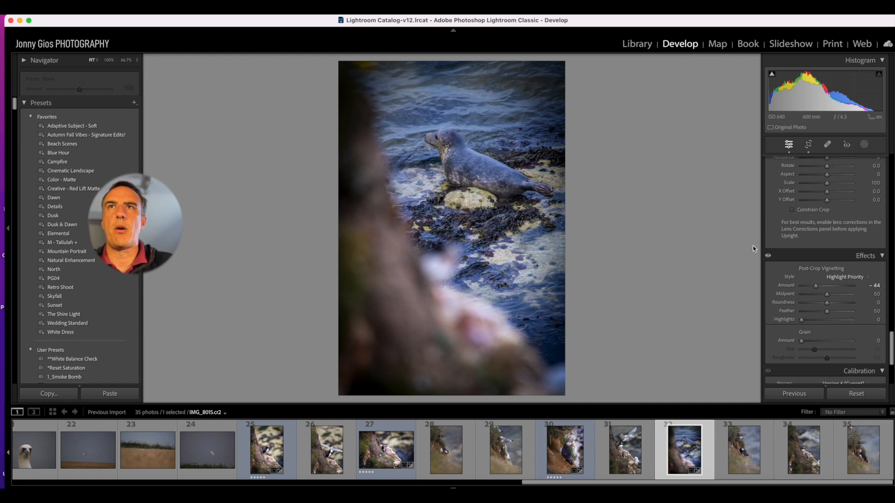
Warm the seal photo's Temp to 5,106, set Clarity to +13 and raise Shadows to +100
{"action": "scroll", "coordinate": [797, 296], "scroll_direction": "up", "scroll_amount": 15}
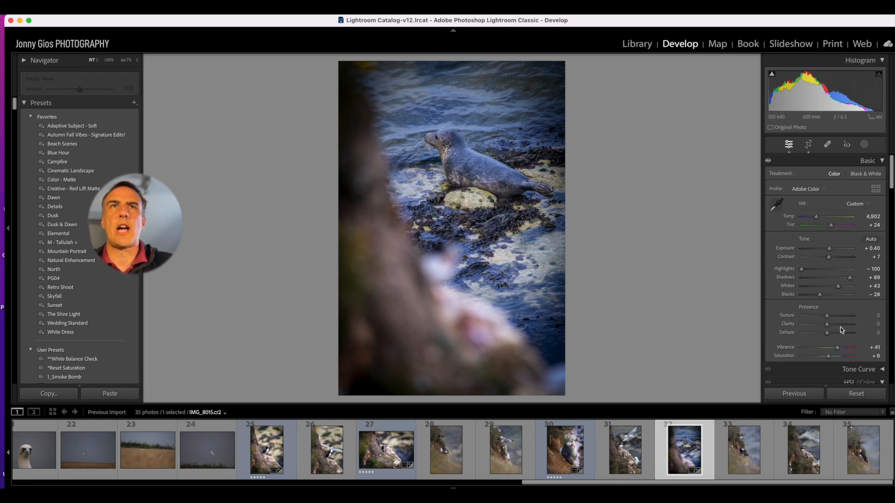
{"action": "left_click_drag", "start_coordinate": [817, 217], "coordinate": [818, 219]}
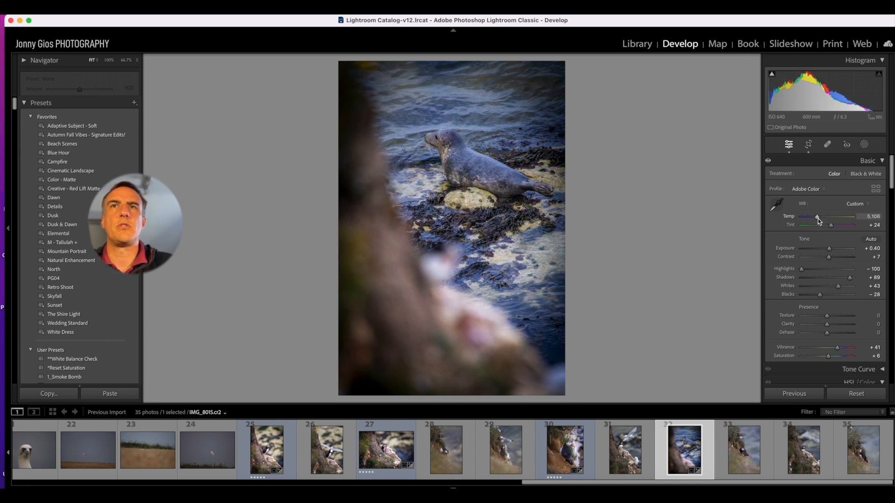
{"action": "left_click_drag", "start_coordinate": [829, 329], "coordinate": [830, 326]}
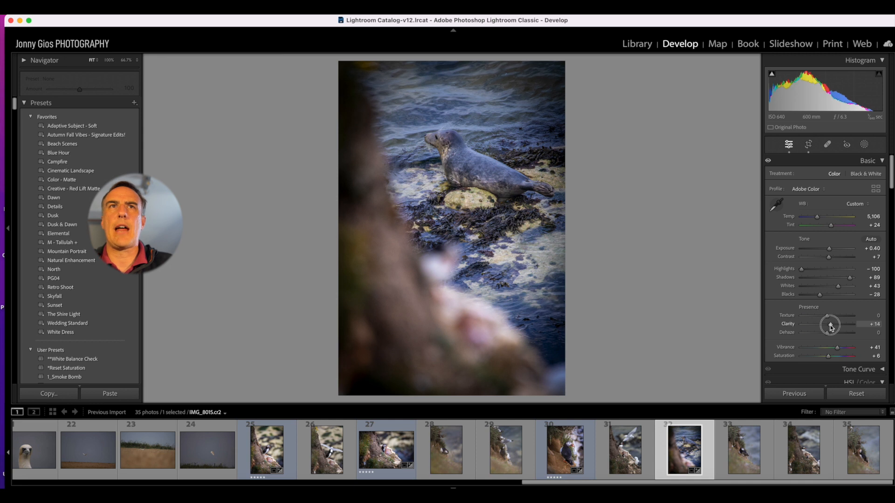
{"action": "left_click_drag", "start_coordinate": [851, 278], "coordinate": [855, 278]}
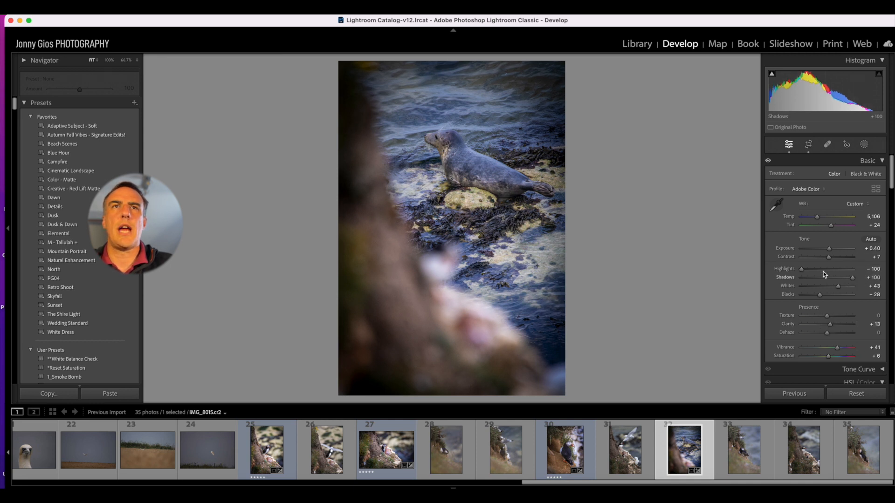
Mark the seal photo with five stars and a Blue label, and view the puffin photo IMG_8019.cr2
{"action": "key", "text": "5"}
{"action": "key", "text": "9"}
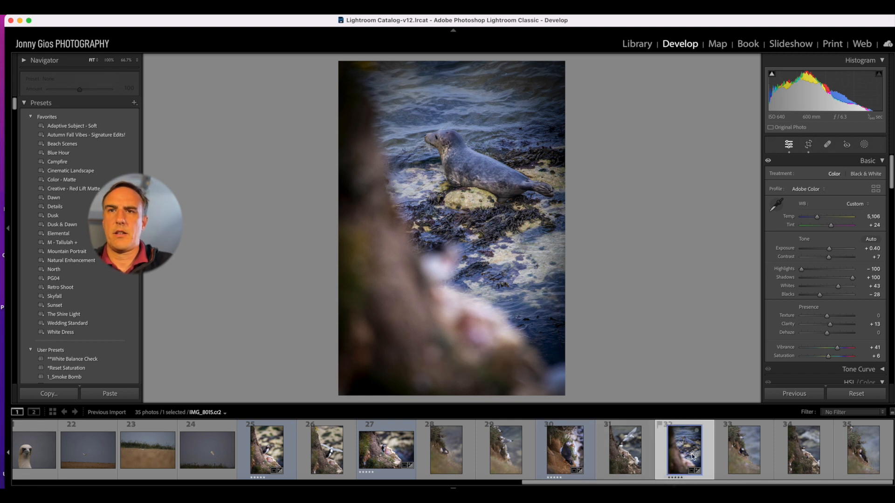
{"action": "left_click", "coordinate": [742, 443]}
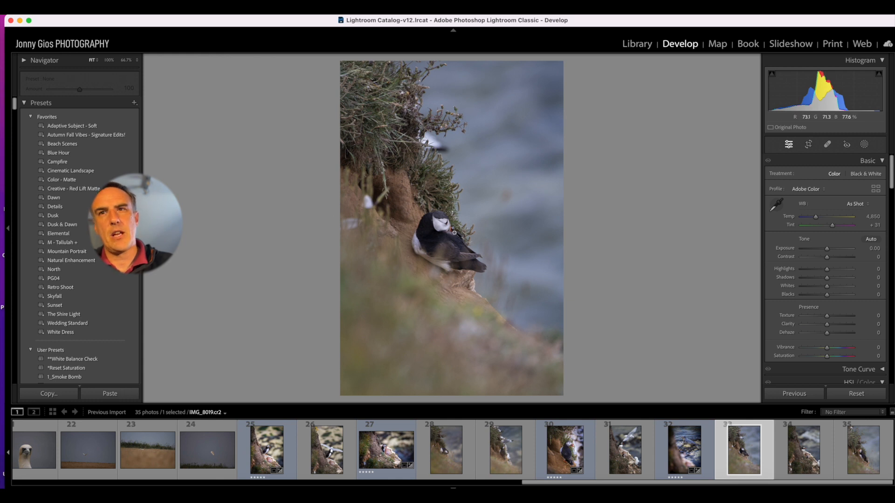
Compare the puffin photos IMG_8027.cr2 and IMG_8041.cr2, and paste the copied develop settings onto IMG_8027.cr2
{"action": "left_click", "coordinate": [808, 454]}
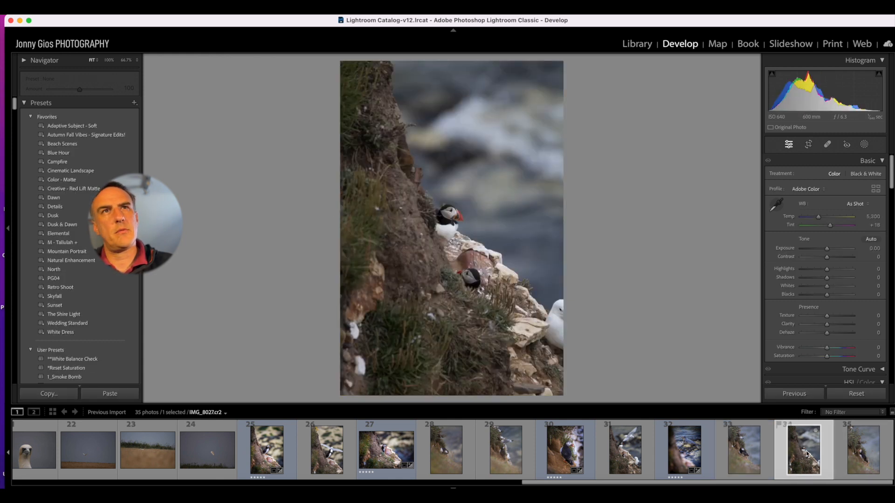
{"action": "left_click", "coordinate": [863, 456]}
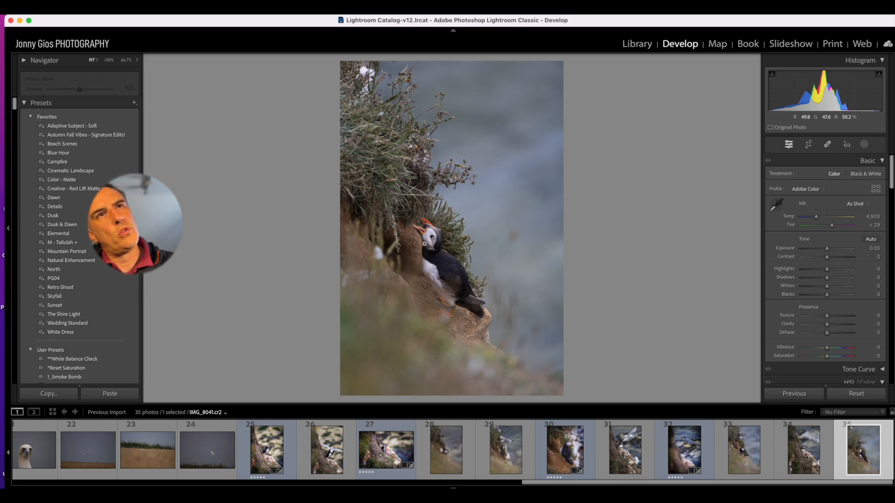
{"action": "left_click", "coordinate": [811, 454]}
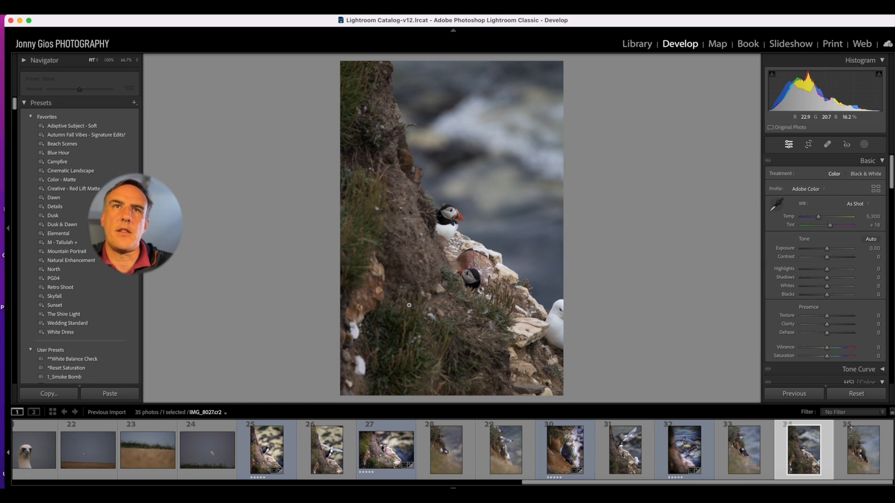
{"action": "key", "text": "super+v"}
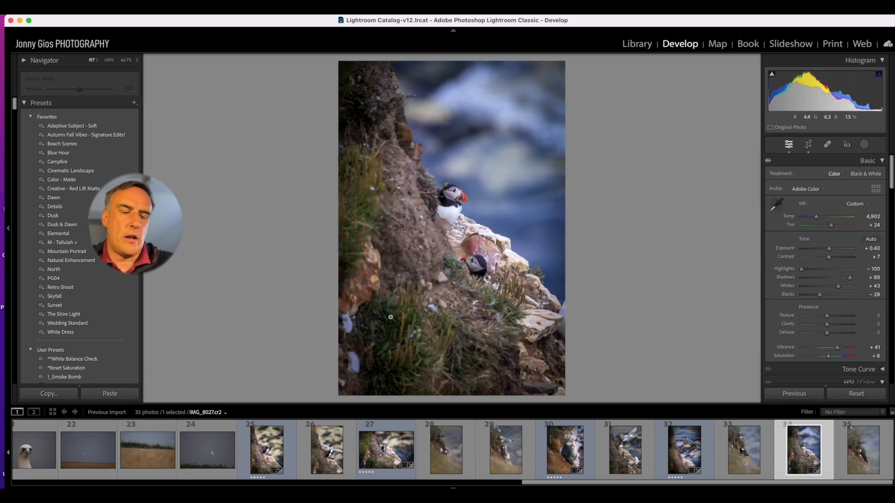
Crop the puffin photo IMG_8027.cr2 slightly tighter at its side and upper edges to cut out the white gull
{"action": "left_click", "coordinate": [808, 144]}
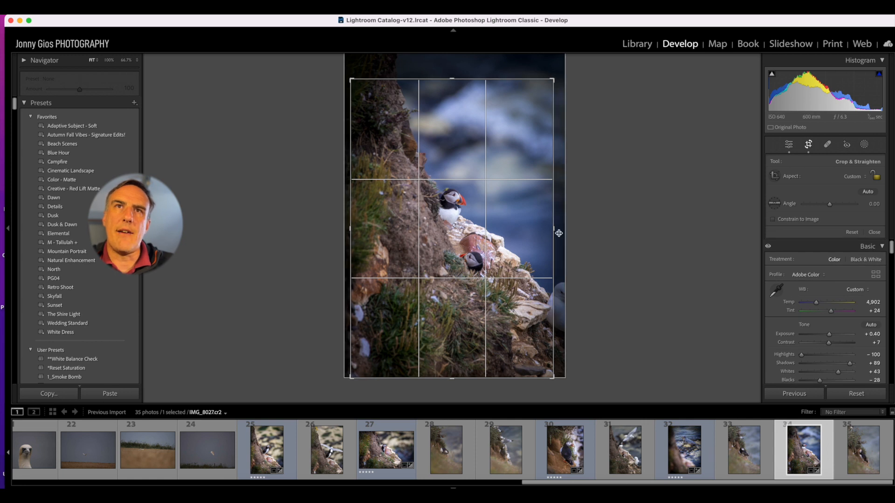
{"action": "left_click_drag", "start_coordinate": [554, 229], "coordinate": [552, 235]}
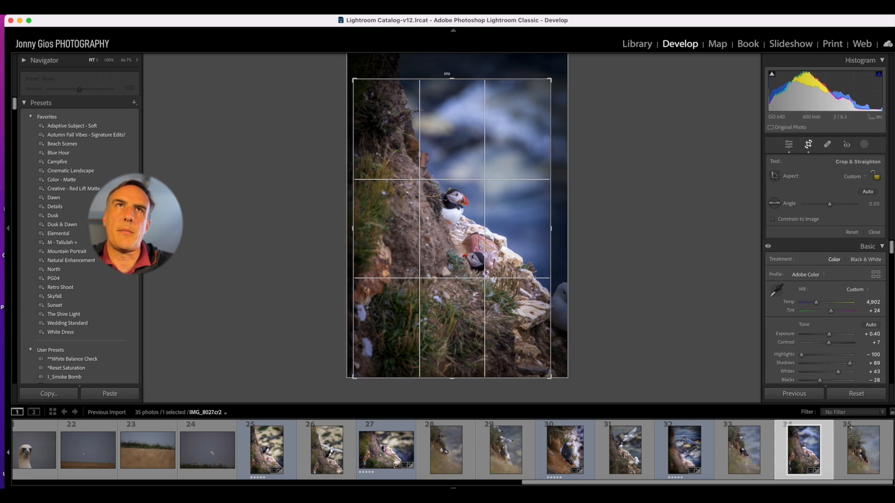
{"action": "left_click_drag", "start_coordinate": [446, 76], "coordinate": [441, 78]}
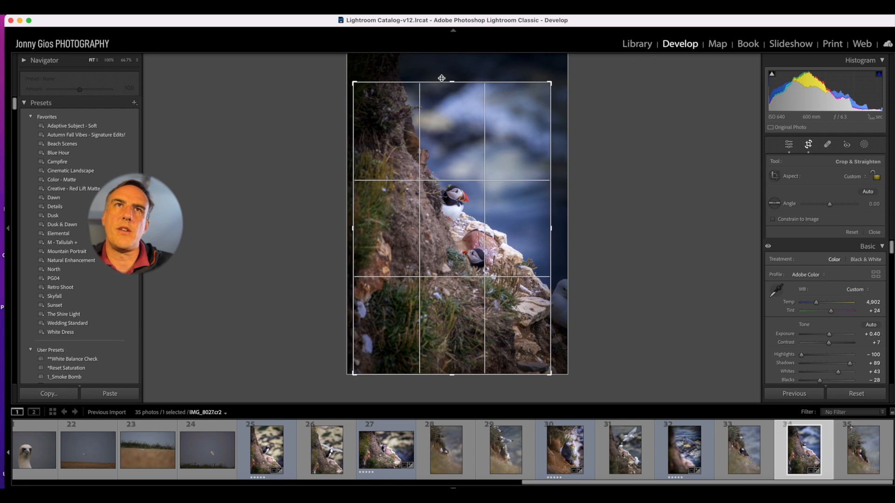
{"action": "key", "text": "Return"}
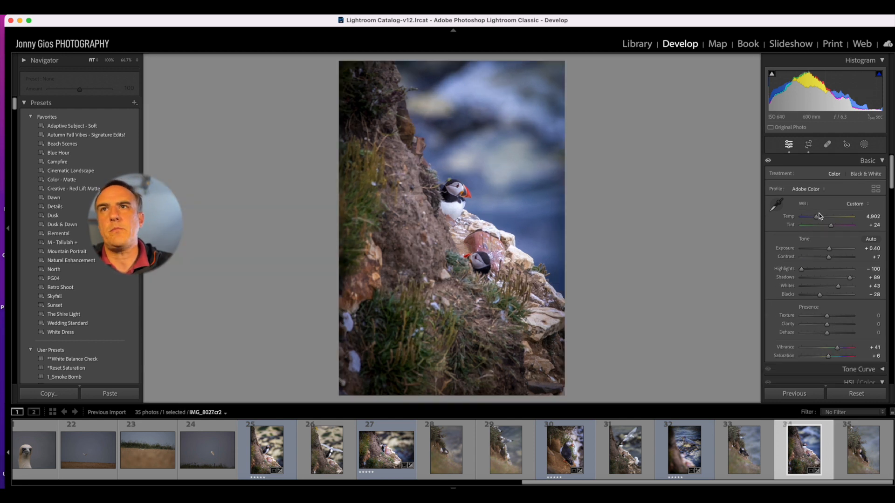
Warm the puffin photo's Temp to 5,331 and raise Shadows to +100
{"action": "left_click_drag", "start_coordinate": [819, 216], "coordinate": [818, 217]}
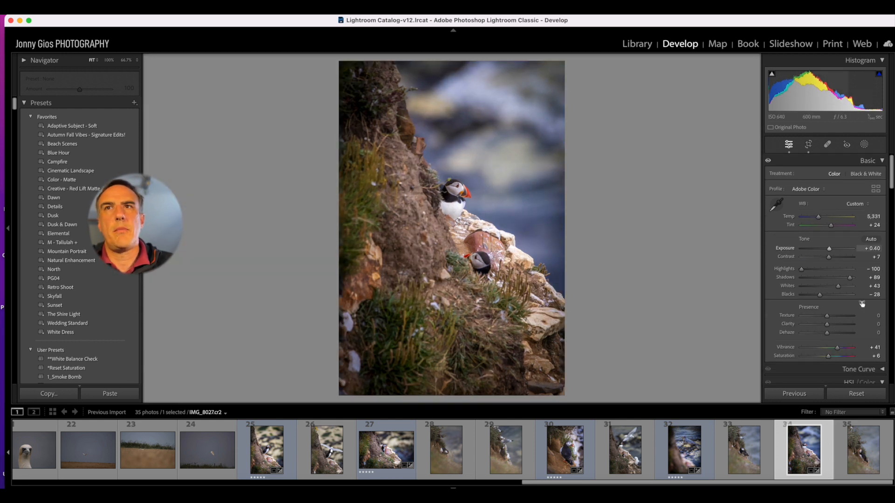
{"action": "left_click_drag", "start_coordinate": [849, 278], "coordinate": [863, 281]}
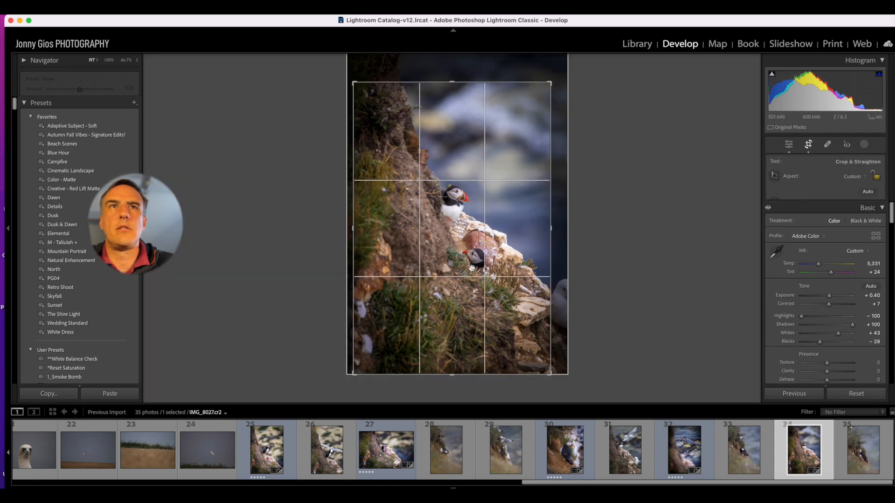
Reposition the puffin photo's crop to include more of the cliff and water above the birds
{"action": "left_click", "coordinate": [808, 144]}
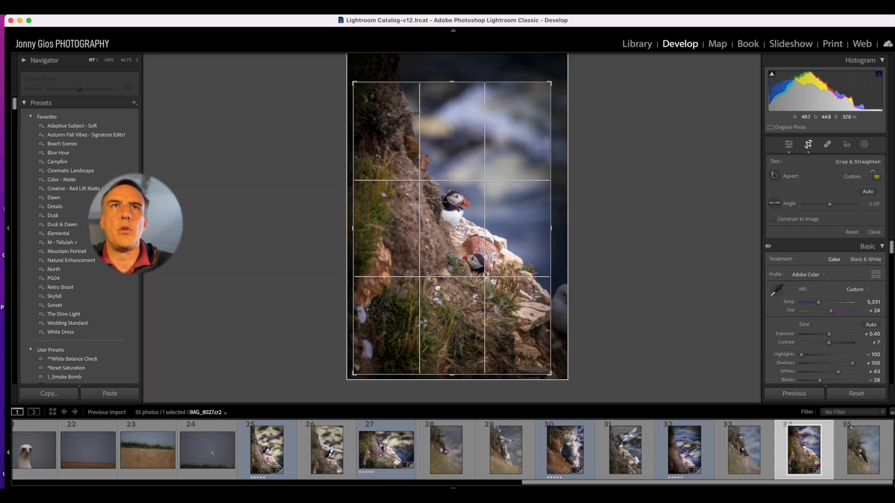
{"action": "left_click_drag", "start_coordinate": [437, 287], "coordinate": [439, 303]}
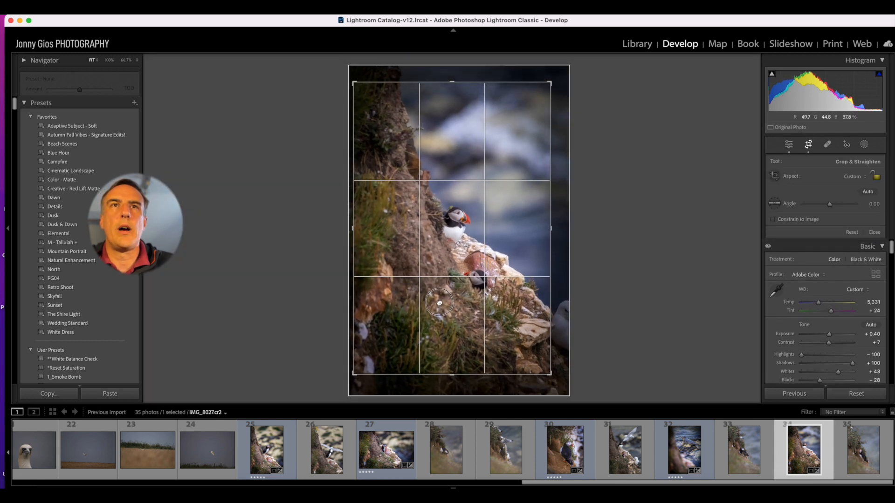
{"action": "key", "text": "Return"}
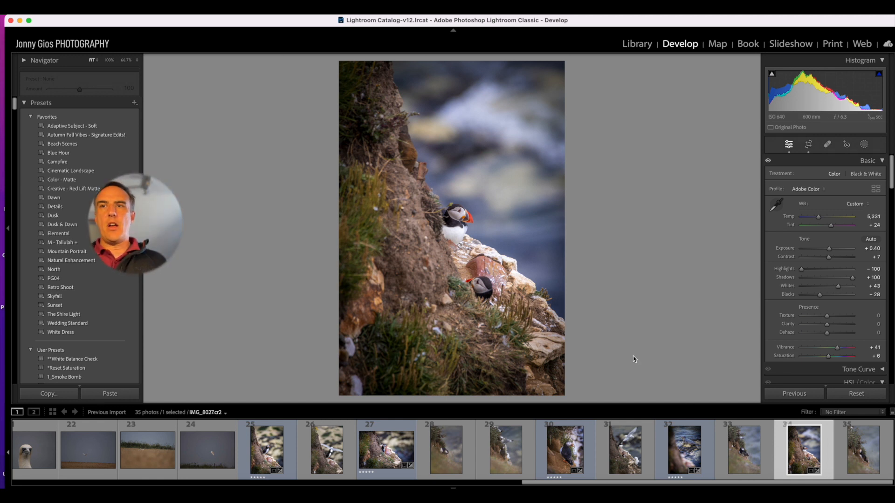
Look back through the barn owl photos IMG_7766.cr2 and IMG_7696.cr2, and open IMG_7763.cr2
{"action": "left_click_drag", "start_coordinate": [732, 484], "coordinate": [732, 483]}
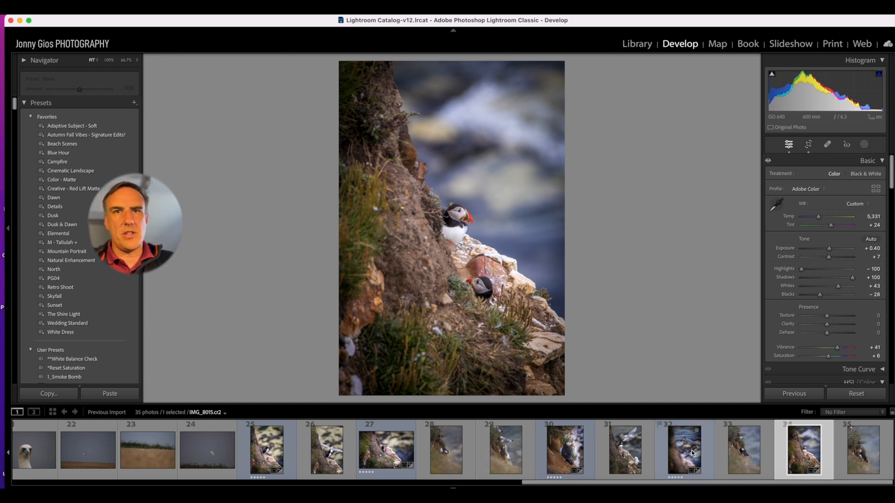
{"action": "scroll", "coordinate": [582, 444], "scroll_direction": "left", "scroll_amount": 1}
{"action": "scroll", "coordinate": [582, 444], "scroll_direction": "left", "scroll_amount": 5}
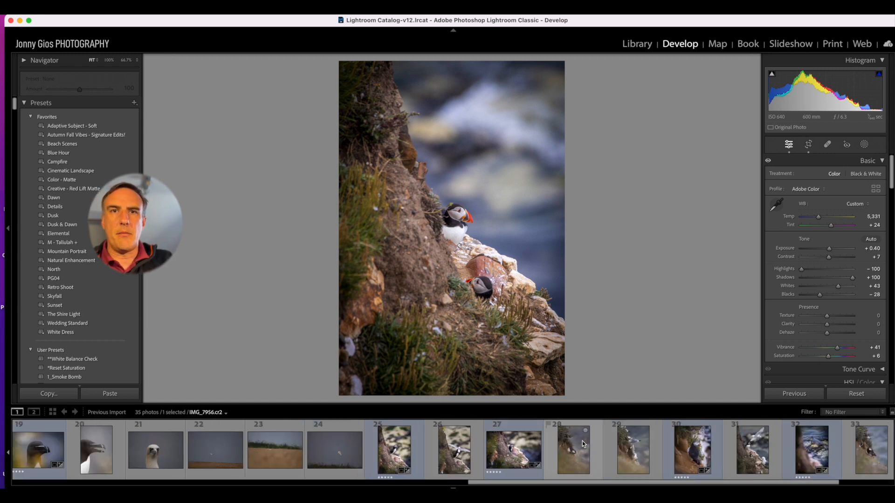
{"action": "left_click", "coordinate": [588, 450]}
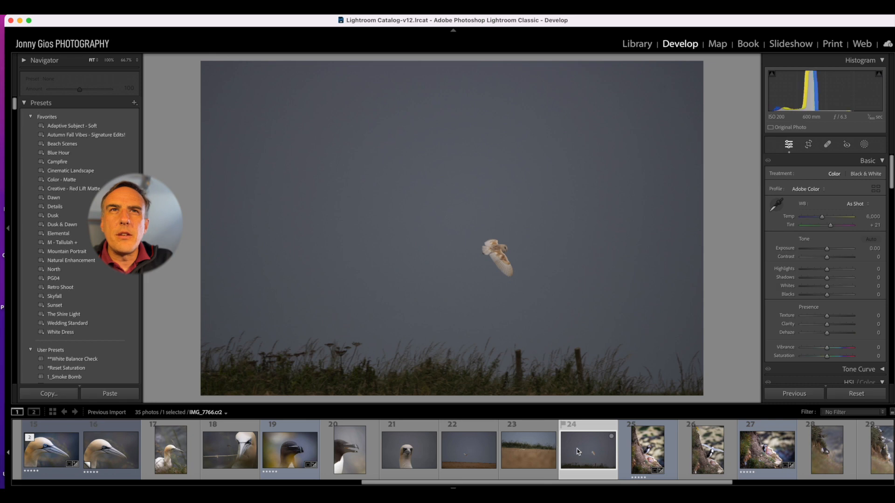
{"action": "left_click", "coordinate": [545, 445]}
{"action": "left_click", "coordinate": [465, 441]}
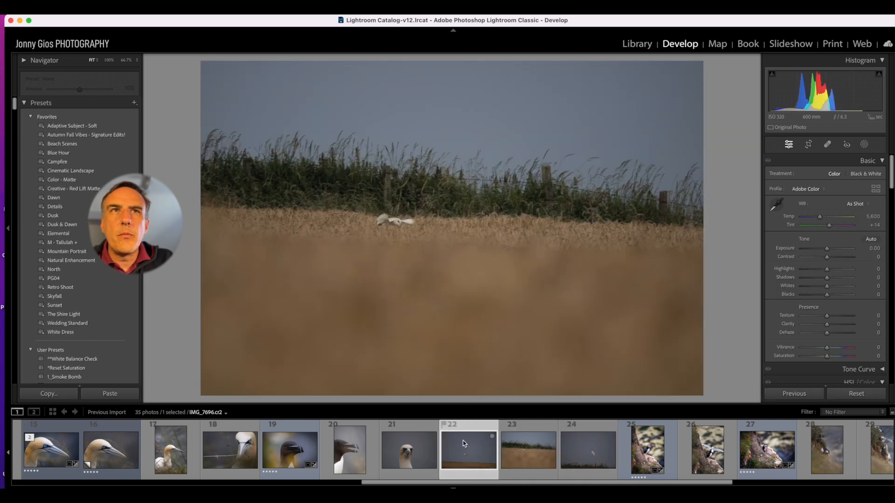
{"action": "key", "text": "Right"}
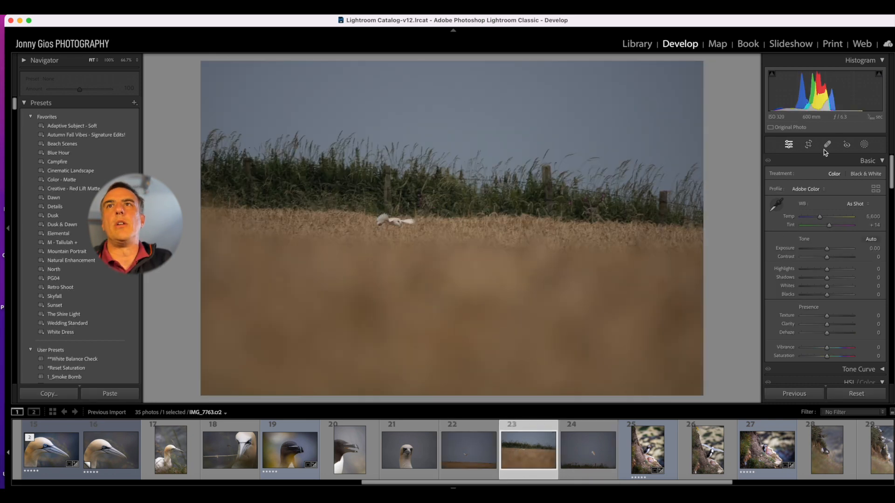
Crop the owl photo IMG_7763.cr2 tightly around the flying owl, keeping the hedge and some sky above it
{"action": "left_click", "coordinate": [810, 145]}
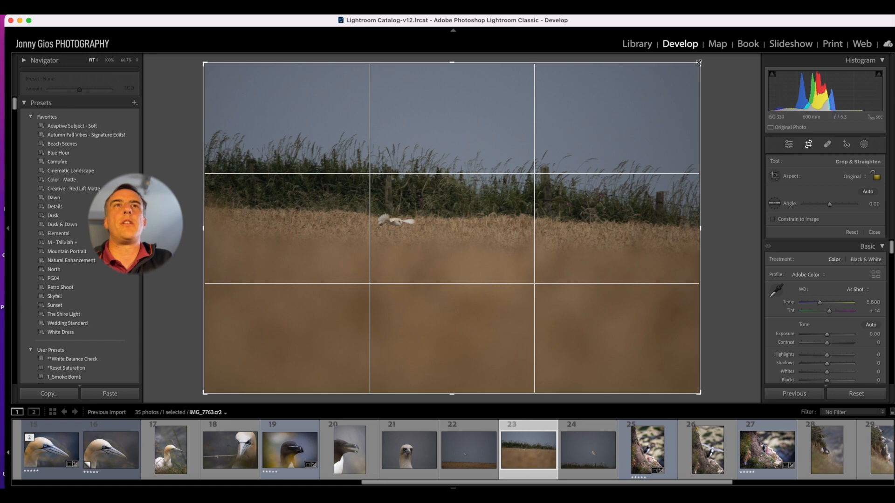
{"action": "left_click_drag", "start_coordinate": [698, 62], "coordinate": [606, 119]}
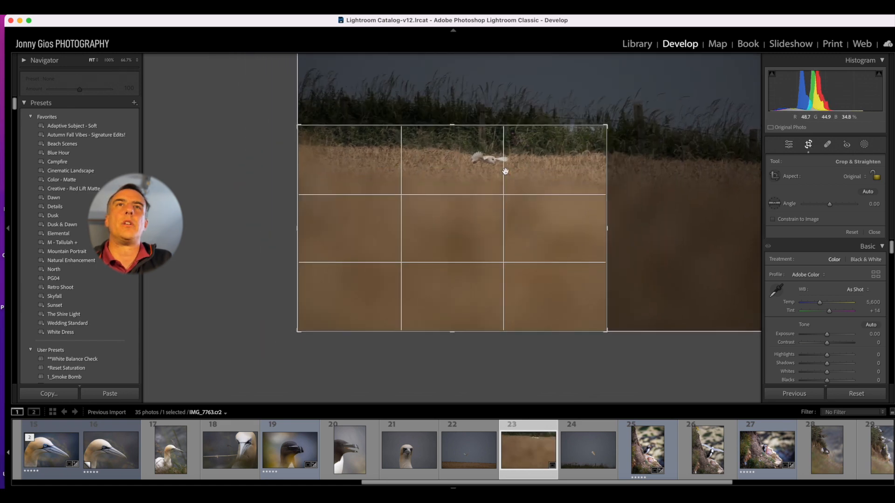
{"action": "left_click_drag", "start_coordinate": [503, 170], "coordinate": [471, 244]}
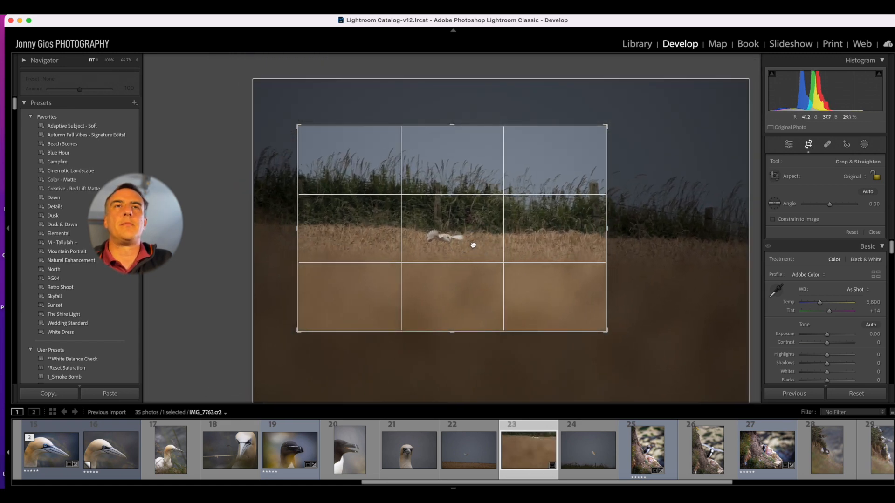
{"action": "key", "text": "Return"}
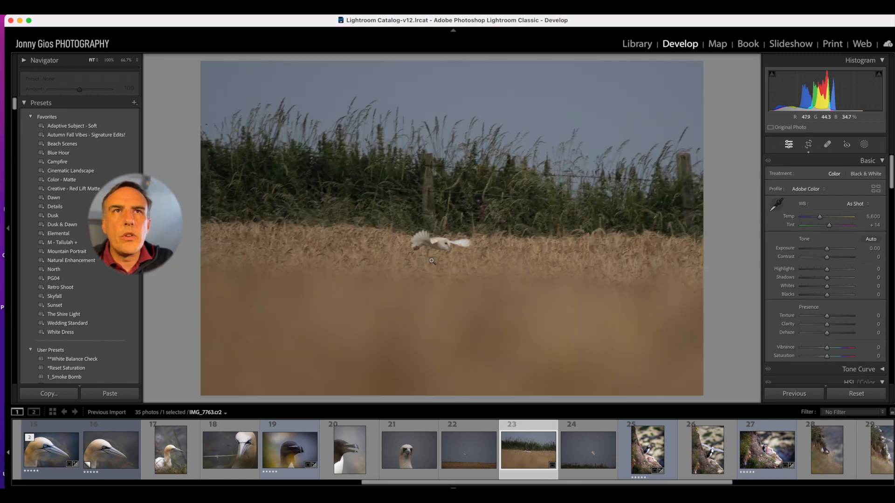
Examine the flying owl's sharpness up close, and return to the full view of the photo
{"action": "left_click", "coordinate": [451, 253]}
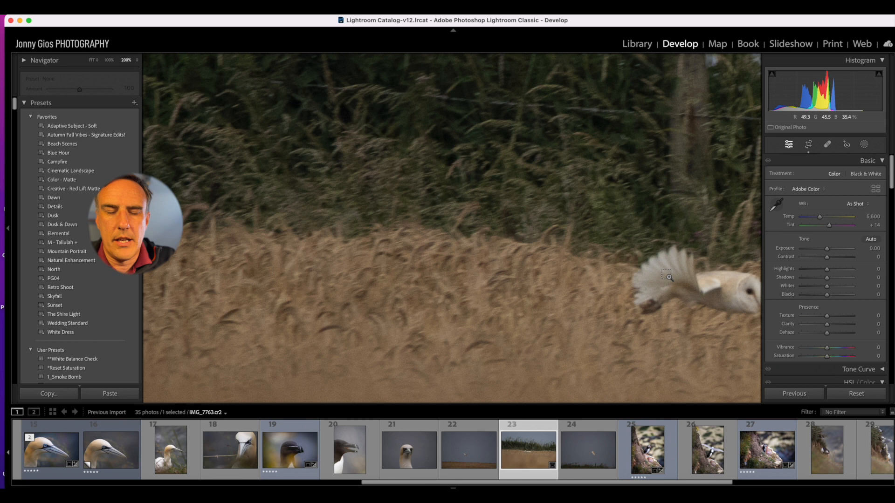
{"action": "left_click", "coordinate": [668, 277]}
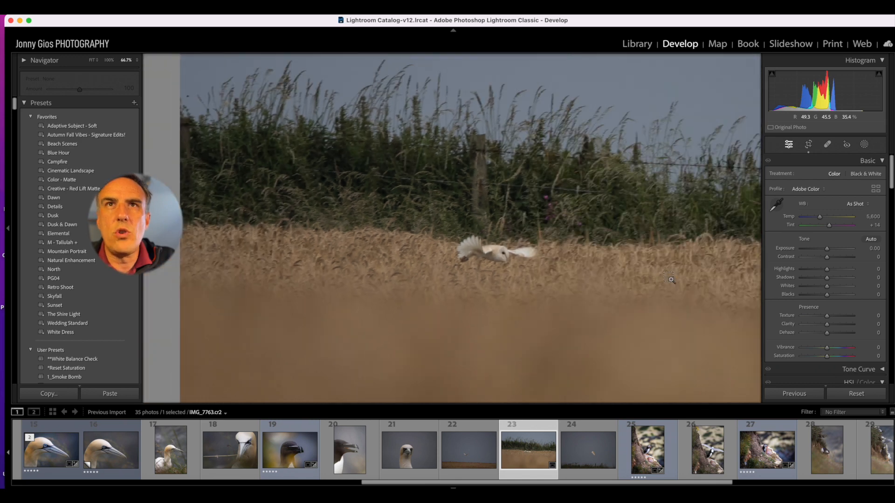
{"action": "left_click", "coordinate": [671, 278]}
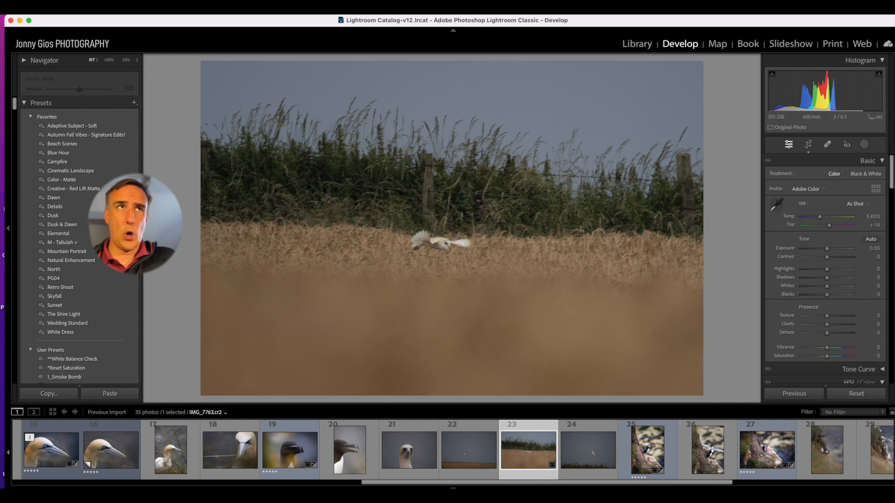
Process the owl photo in Topaz Photo AI with noise removal and sharpening, and save it back to Lightroom Classic
{"action": "left_click", "coordinate": [133, 8]}
{"action": "left_click", "coordinate": [163, 8]}
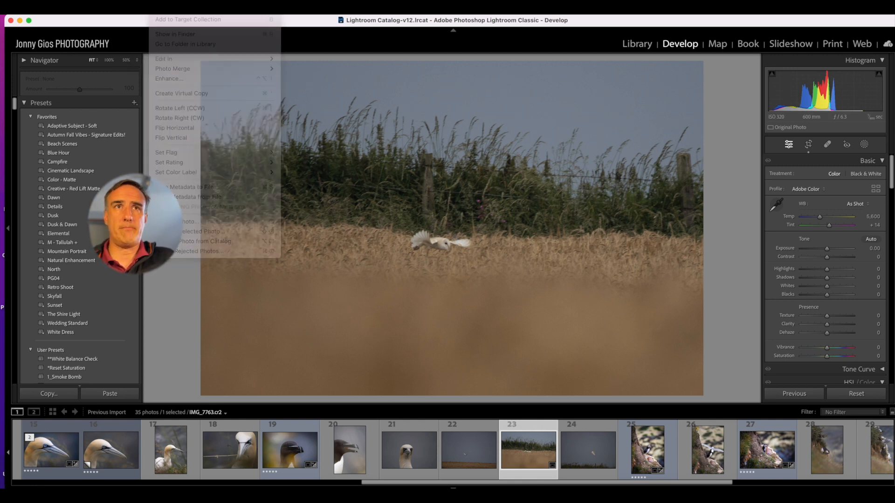
{"action": "left_click", "coordinate": [54, 8]}
{"action": "mouse_move", "coordinate": [91, 8]}
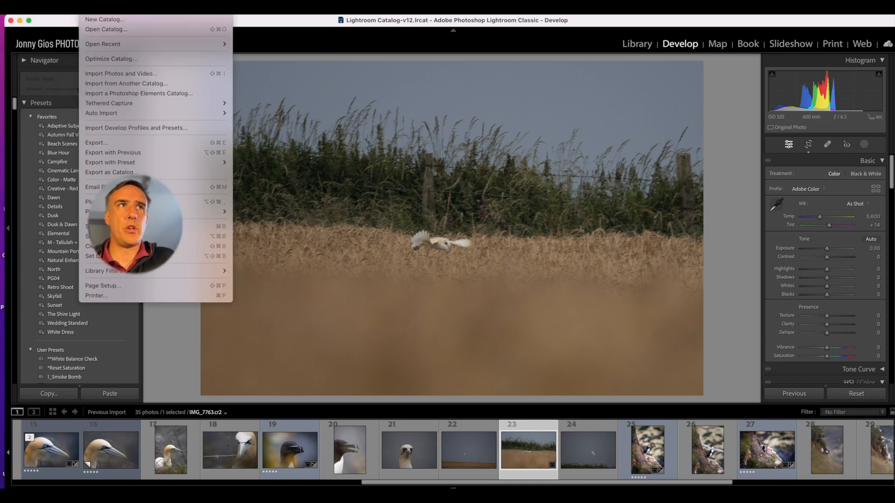
{"action": "mouse_move", "coordinate": [205, 212]}
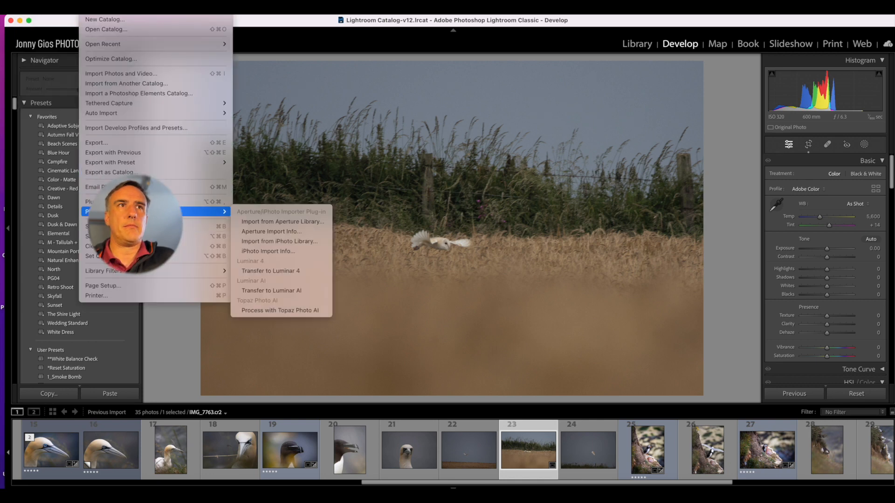
{"action": "left_click", "coordinate": [289, 310]}
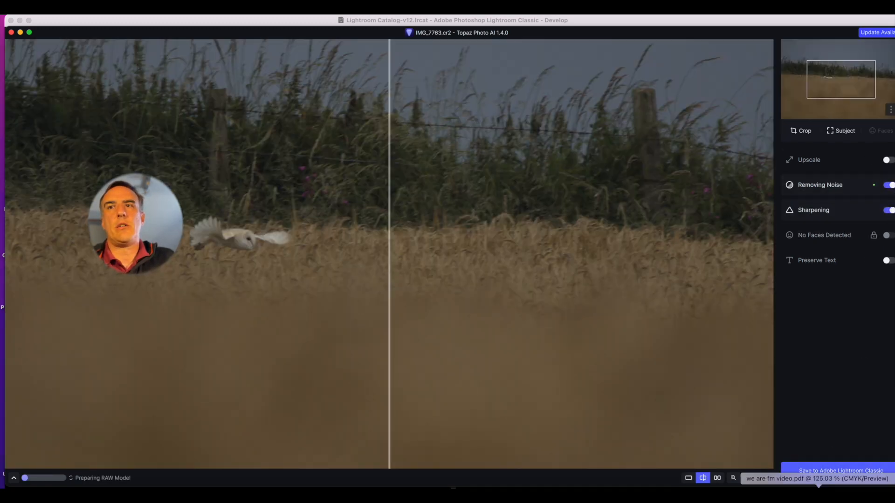
{"action": "left_click", "coordinate": [852, 470]}
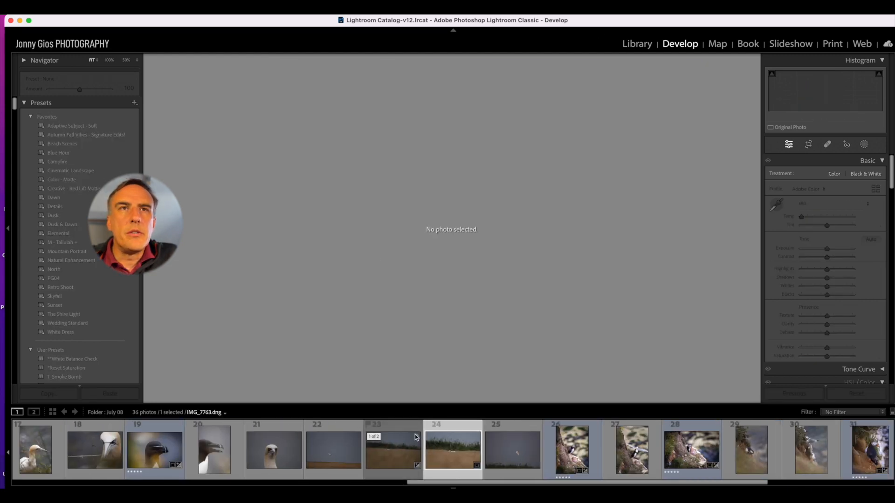
Open the processed owl photo IMG_7763.dng and apply automatic tone adjustments to it
{"action": "left_click", "coordinate": [410, 430]}
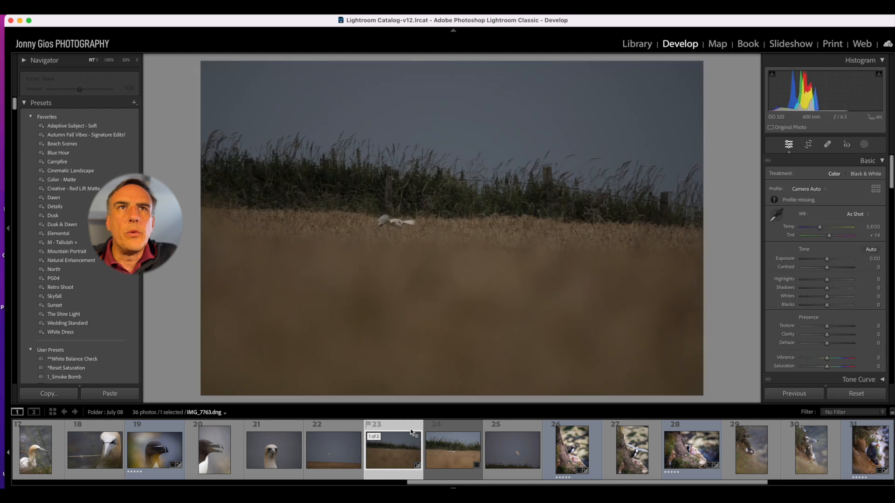
{"action": "left_click", "coordinate": [870, 249]}
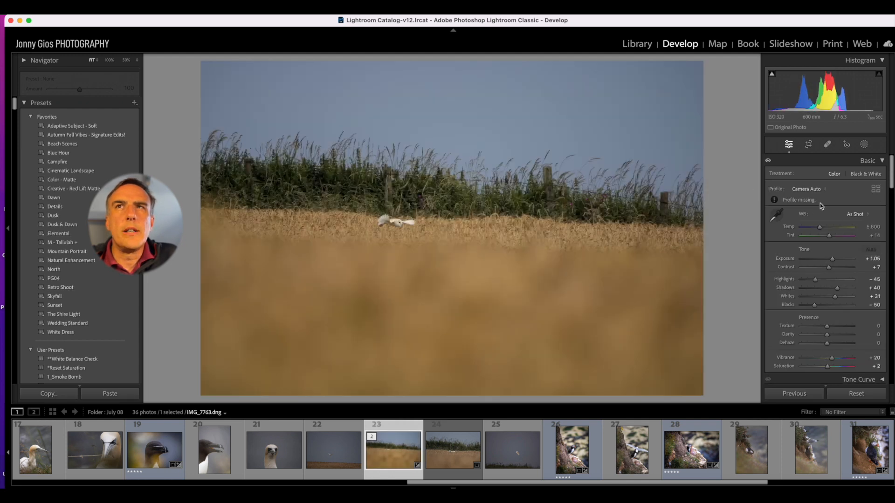
Crop the processed owl photo tighter with the flying owl near its centre, and apply the Details preset
{"action": "key", "text": "r"}
{"action": "left_click_drag", "start_coordinate": [704, 395], "coordinate": [641, 362]}
{"action": "left_click_drag", "start_coordinate": [429, 170], "coordinate": [457, 176]}
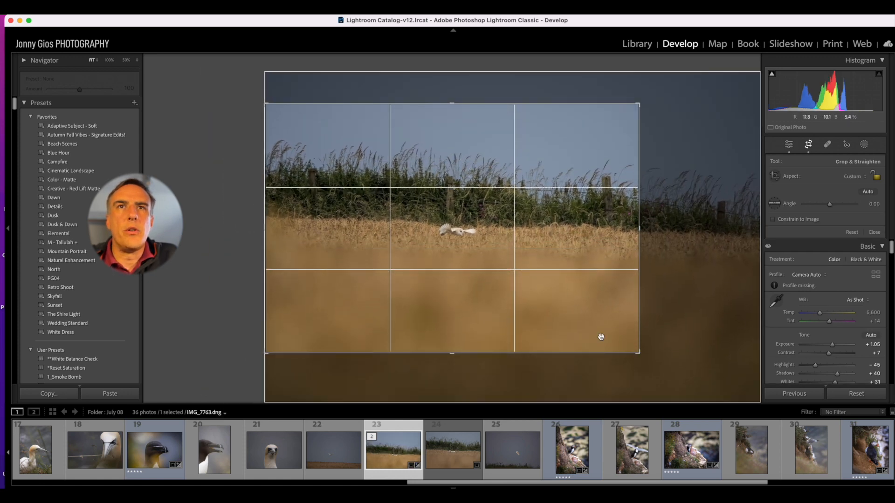
{"action": "left_click_drag", "start_coordinate": [639, 353], "coordinate": [623, 340]}
{"action": "left_click_drag", "start_coordinate": [478, 228], "coordinate": [452, 214]}
{"action": "key", "text": "r"}
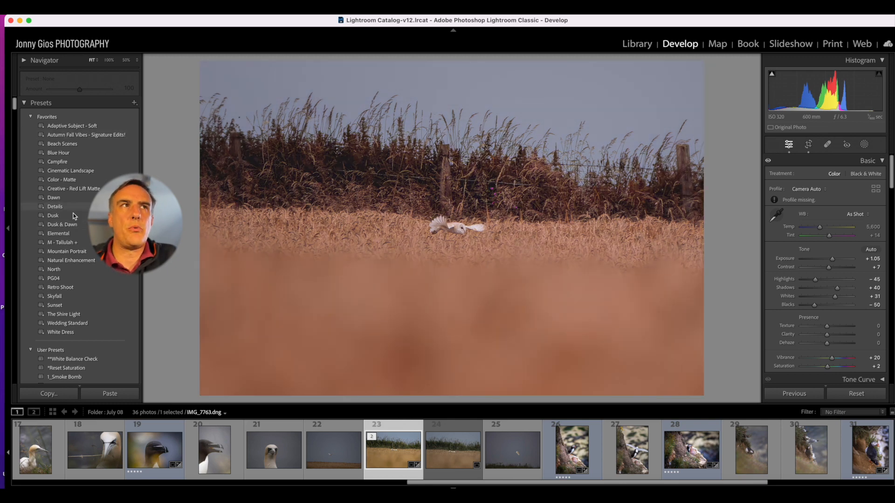
{"action": "left_click", "coordinate": [72, 206]}
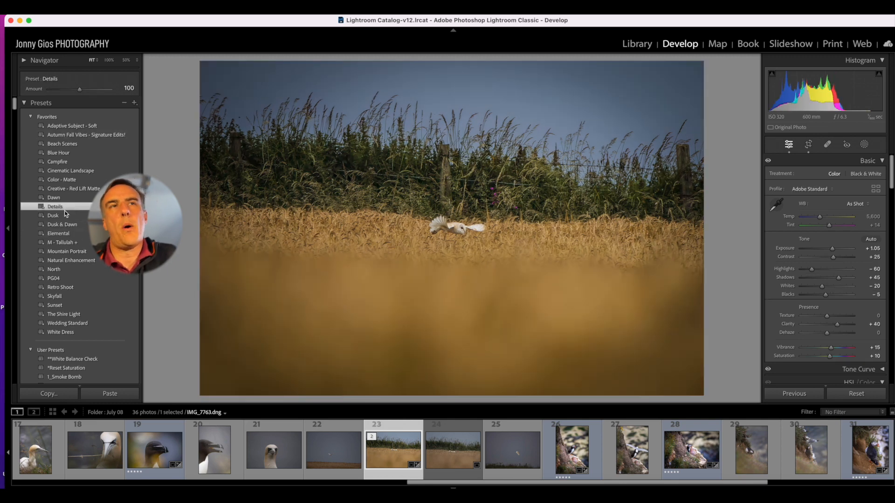
Set the owl photo's highlights to −65, shadows to +60 and whites to −15, and straighten its crop to −3.07 while tightening it around the owl
{"action": "left_click_drag", "start_coordinate": [837, 278], "coordinate": [810, 274]}
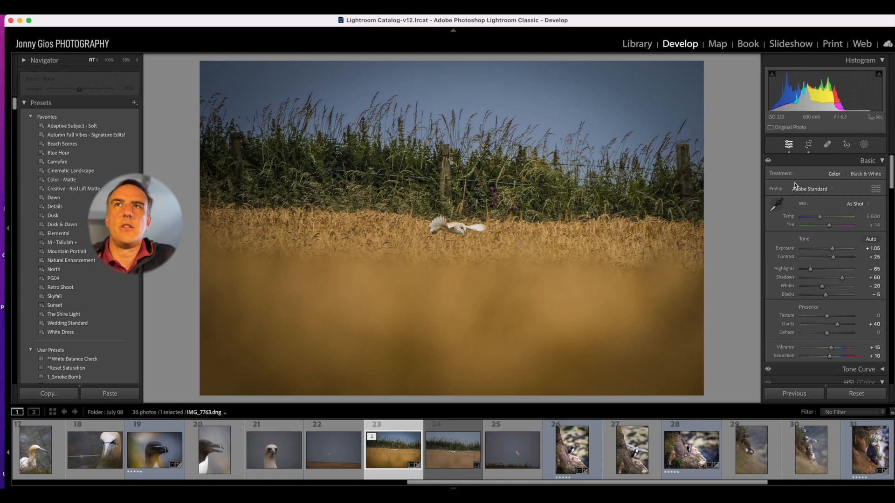
{"action": "left_click", "coordinate": [809, 144]}
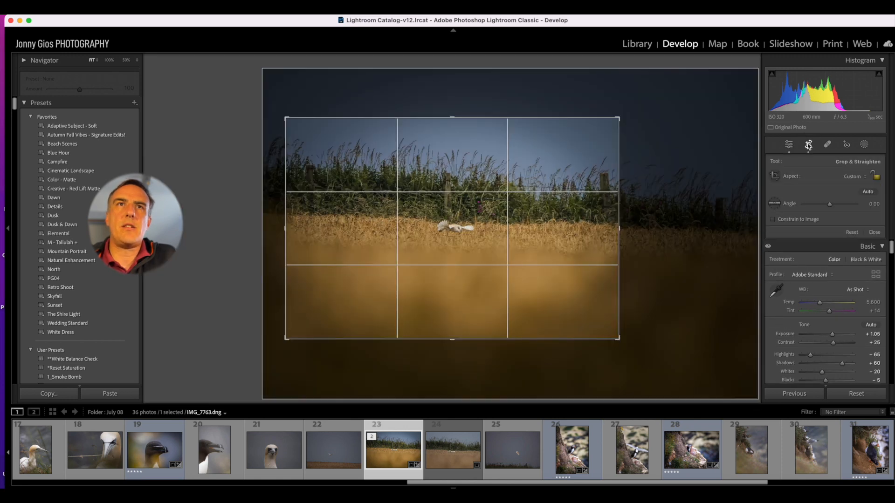
{"action": "left_click", "coordinate": [866, 193]}
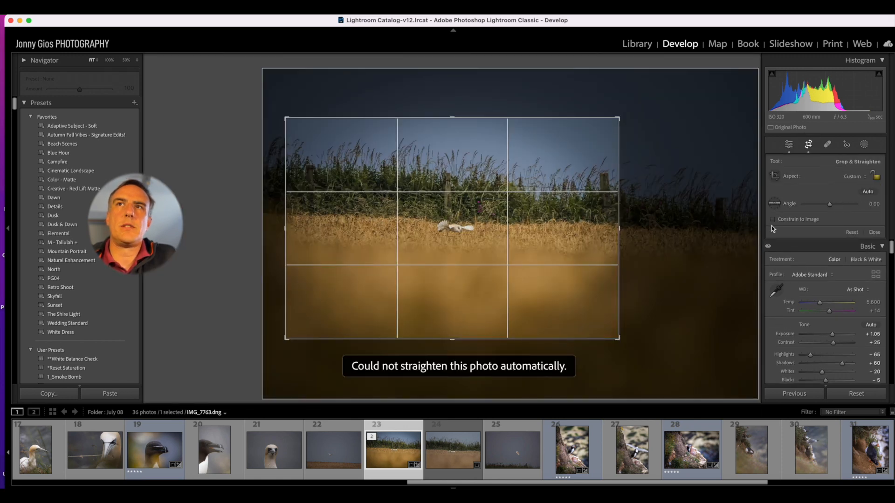
{"action": "left_click_drag", "start_coordinate": [829, 205], "coordinate": [829, 208]}
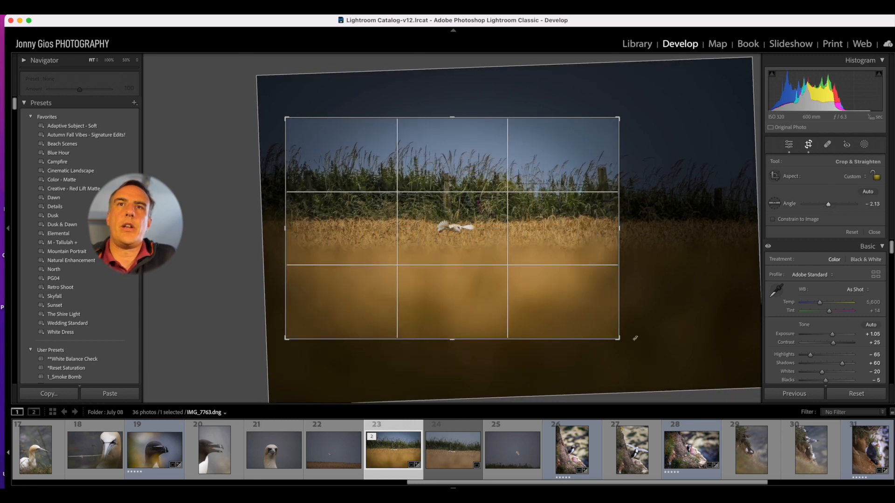
{"action": "left_click_drag", "start_coordinate": [635, 338], "coordinate": [606, 329]}
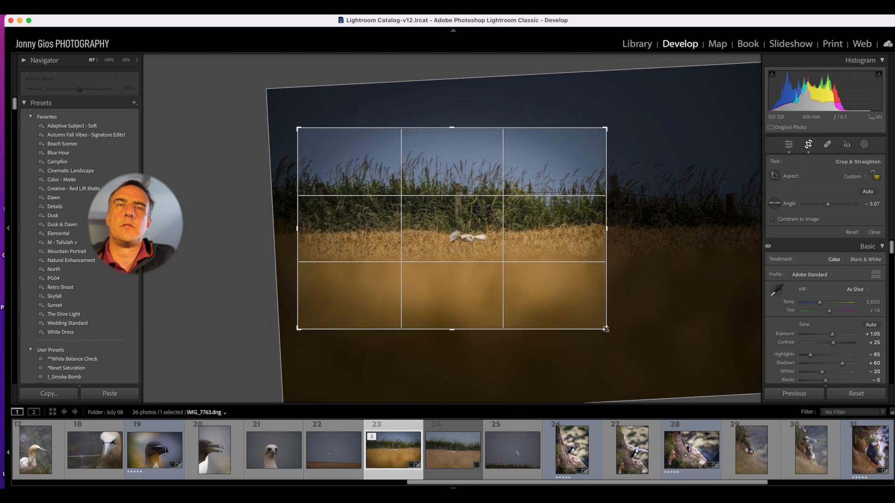
{"action": "left_click_drag", "start_coordinate": [461, 214], "coordinate": [455, 206]}
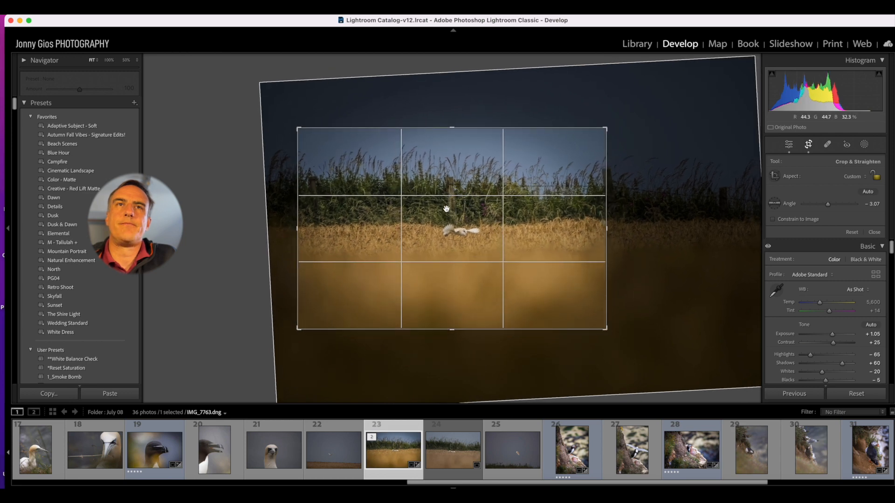
{"action": "key", "text": "equal"}
{"action": "key", "text": "Return"}
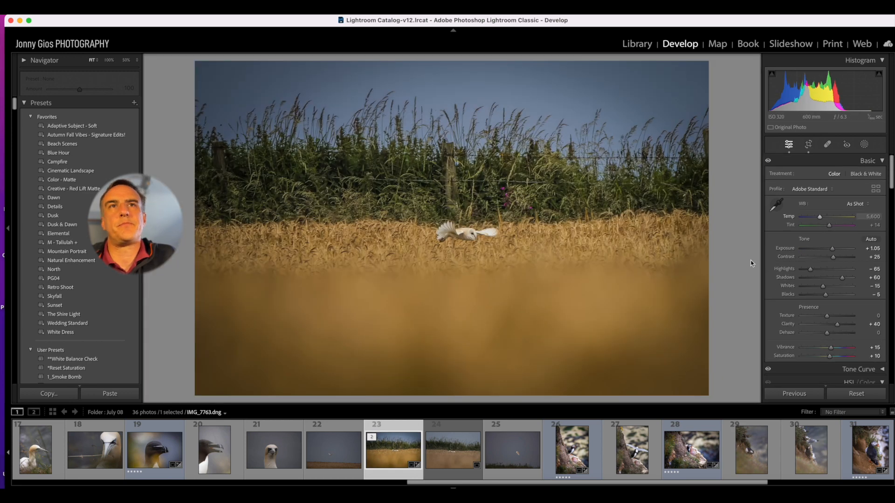
{"action": "left_click", "coordinate": [807, 145]}
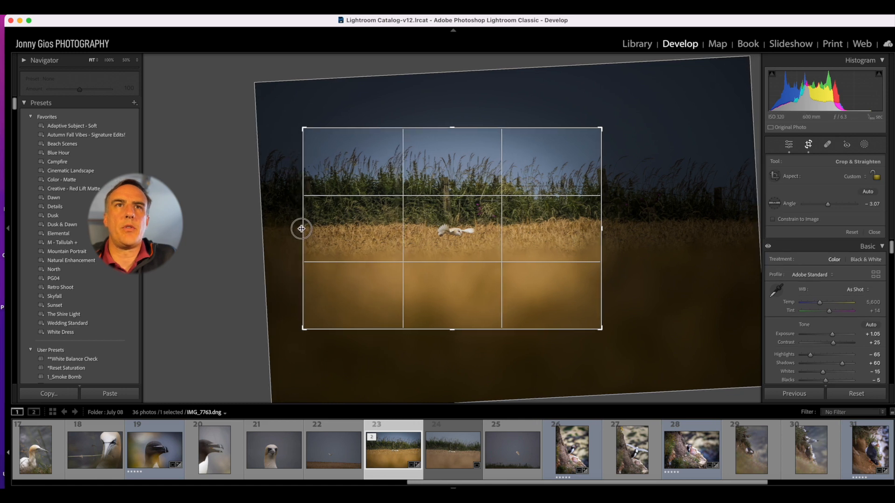
{"action": "key", "text": "Return"}
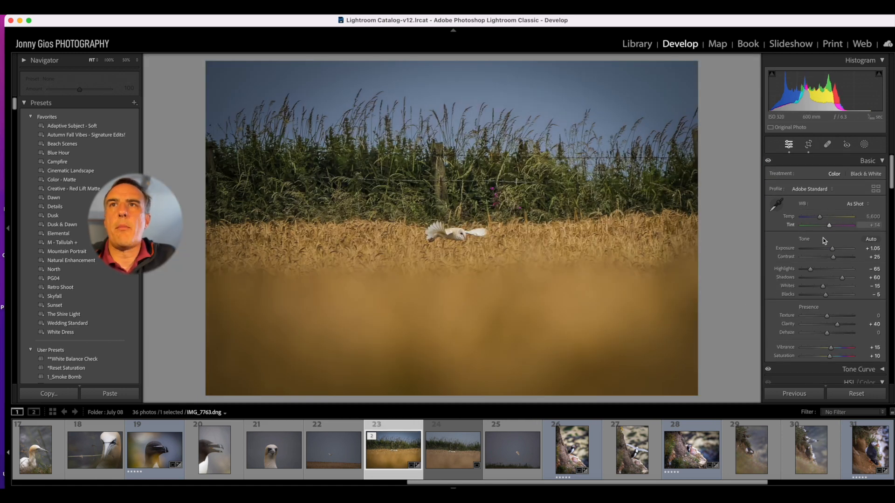
Cool the owl photo's white balance temperature to 5,209, and mark the photo with five stars and the Blue label
{"action": "left_click_drag", "start_coordinate": [822, 219], "coordinate": [810, 215]}
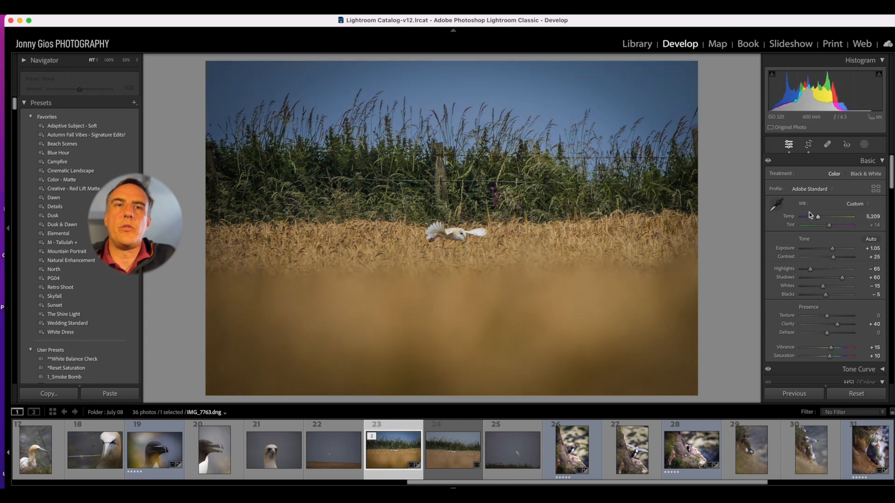
{"action": "key", "text": "5"}
{"action": "key", "text": "9"}
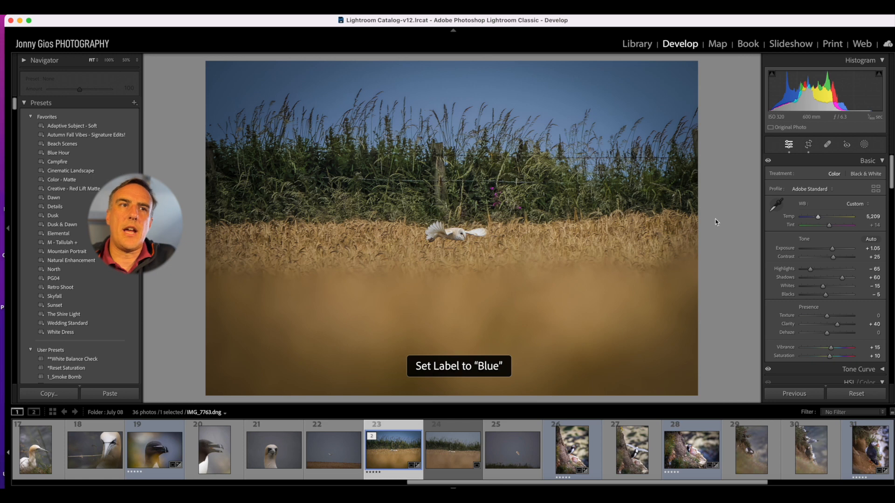
Review the gannet, razorbill, owl, puffin and seal photos in the July 08 folder one by one, comparing edited versions with unedited shots
{"action": "scroll", "coordinate": [261, 450], "scroll_direction": "left", "scroll_amount": 10}
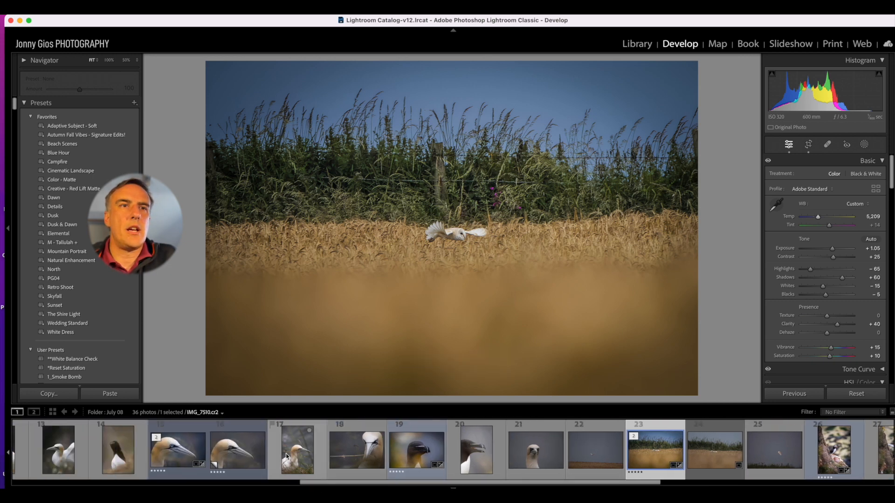
{"action": "scroll", "coordinate": [286, 456], "scroll_direction": "left", "scroll_amount": 10}
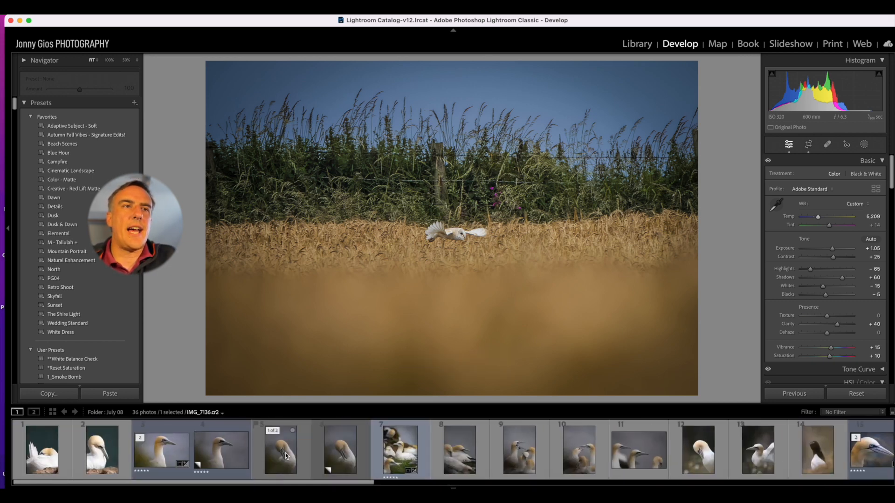
{"action": "left_click", "coordinate": [161, 453]}
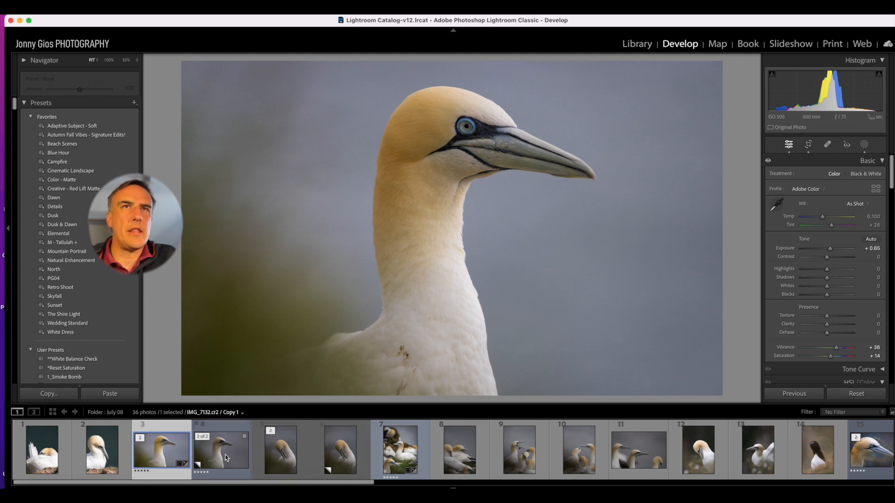
{"action": "left_click", "coordinate": [400, 457]}
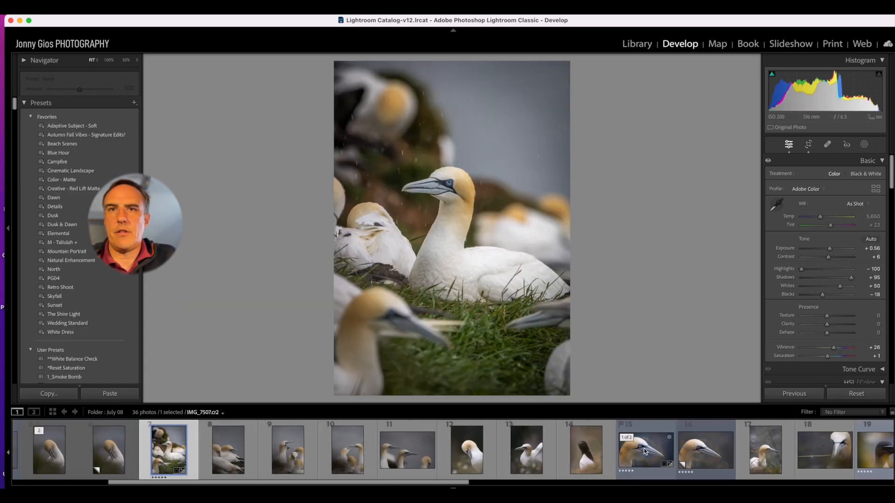
{"action": "left_click", "coordinate": [645, 451]}
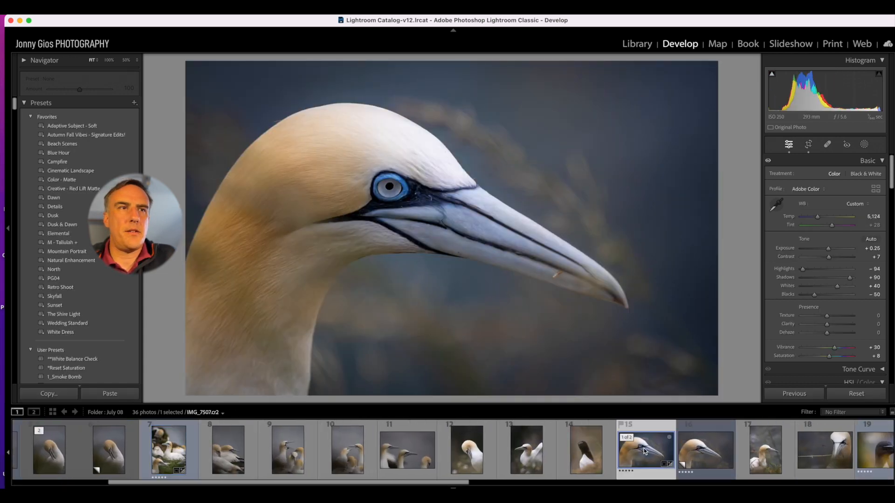
{"action": "left_click", "coordinate": [178, 449]}
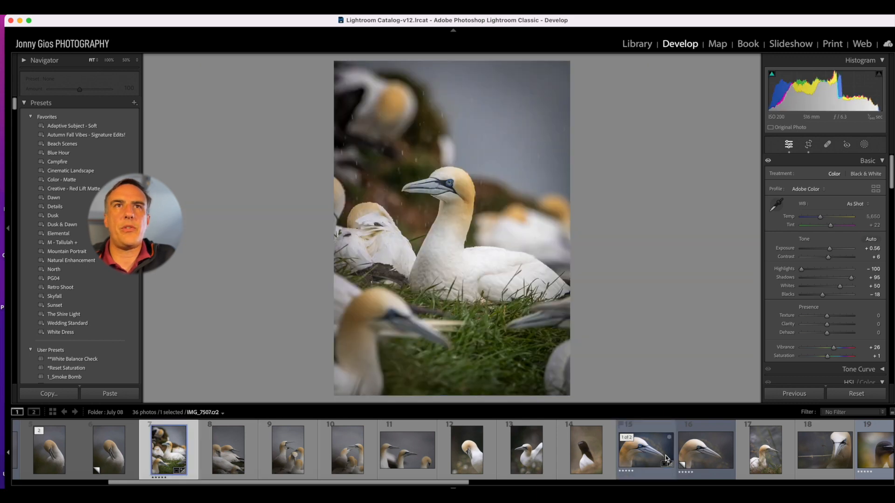
{"action": "left_click", "coordinate": [709, 456]}
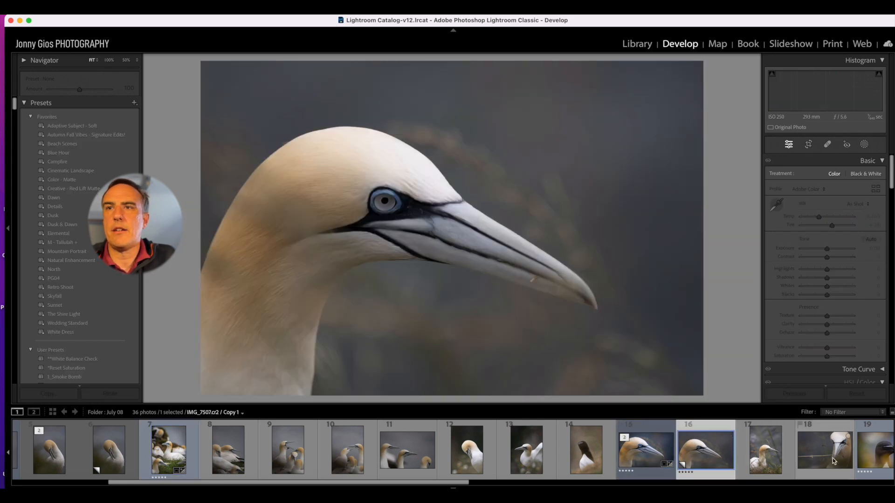
{"action": "scroll", "coordinate": [557, 462], "scroll_direction": "down", "scroll_amount": 5}
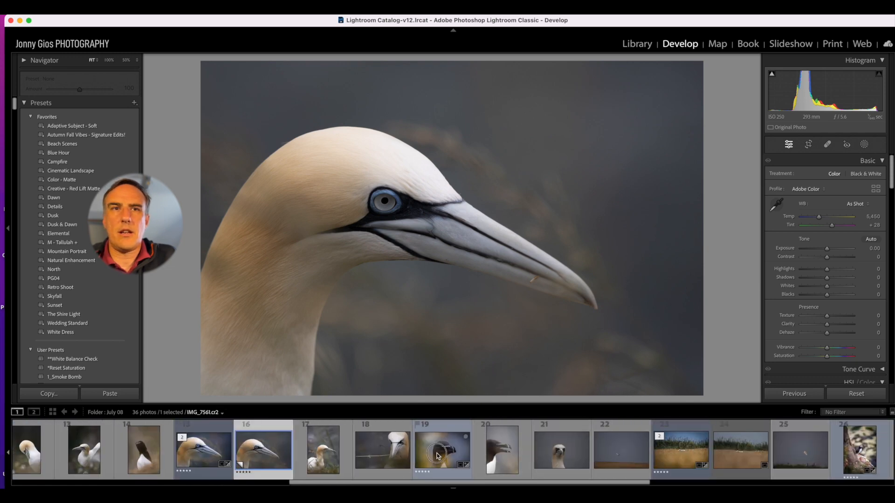
{"action": "left_click", "coordinate": [438, 456]}
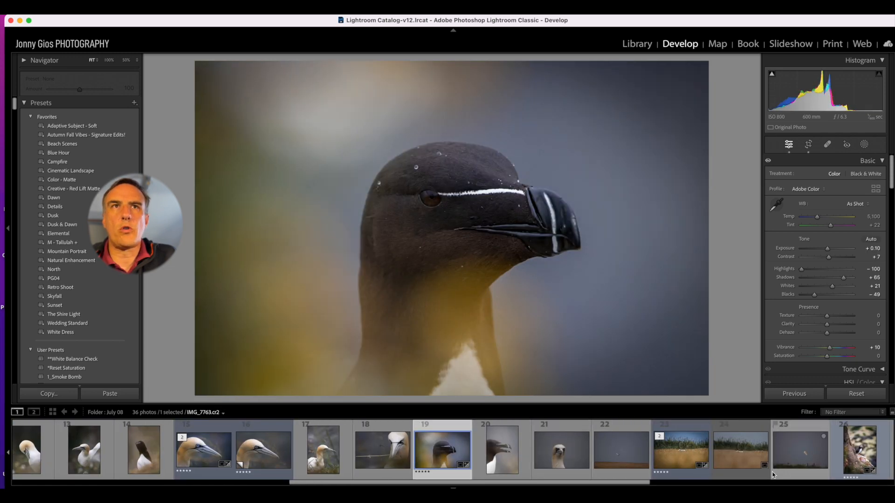
{"action": "left_click", "coordinate": [795, 453]}
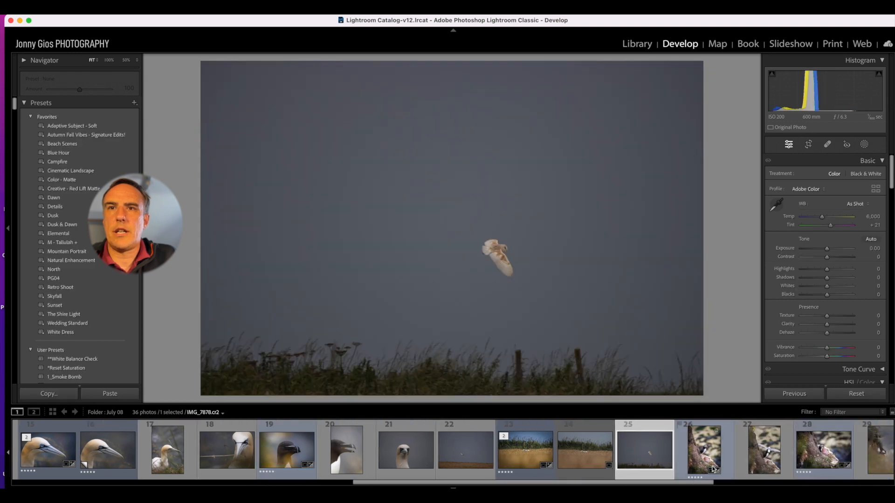
{"action": "left_click", "coordinate": [712, 469]}
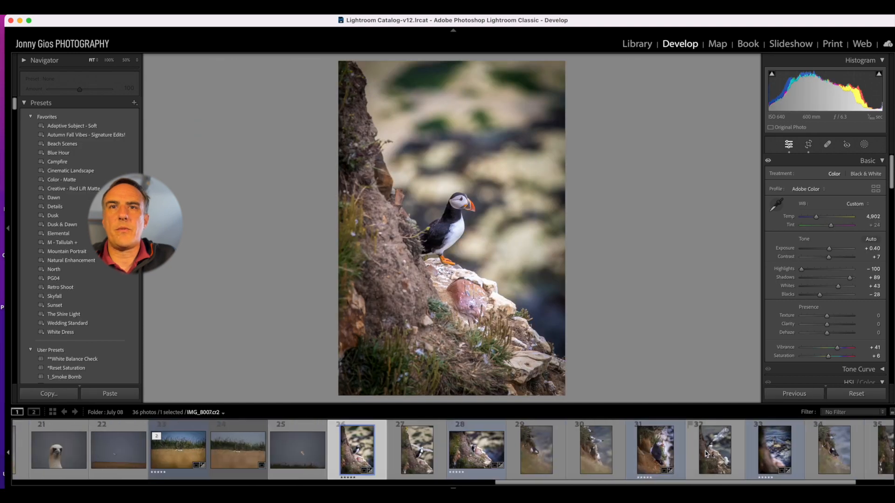
{"action": "left_click", "coordinate": [660, 450]}
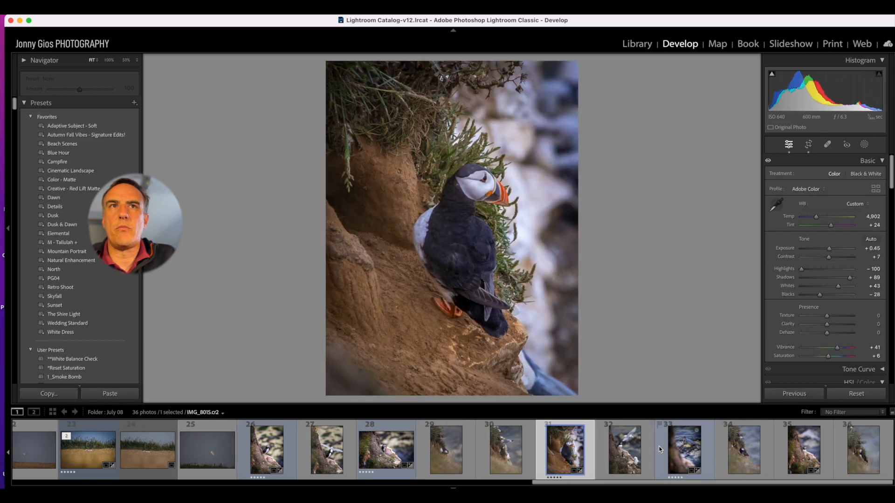
{"action": "left_click", "coordinate": [692, 455]}
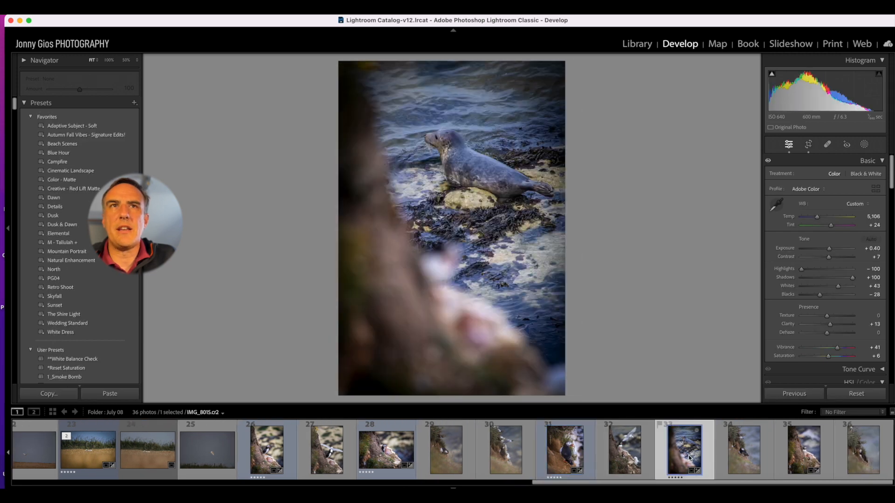